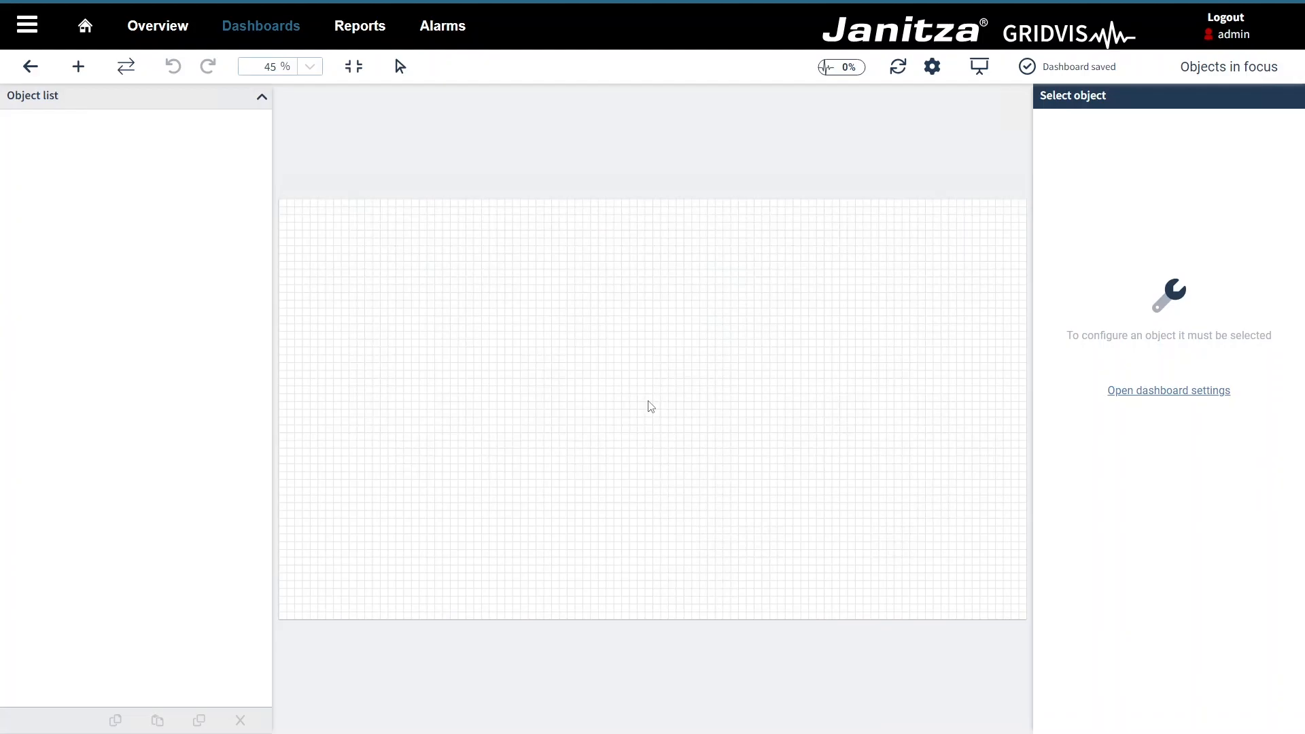
Step: Add a Line Chart, move it to the canvas's top-left corner and stretch it across the canvas
click(79, 66)
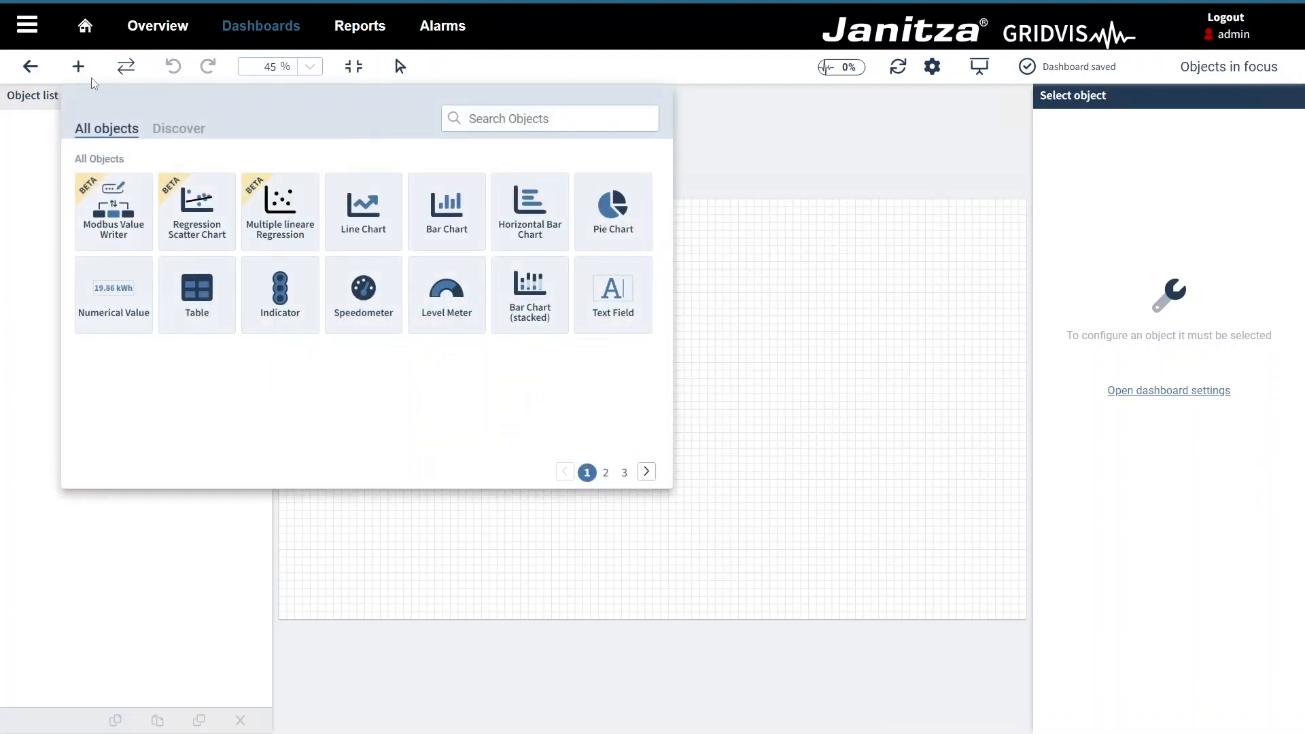
click(367, 232)
drag(571, 379, 329, 256)
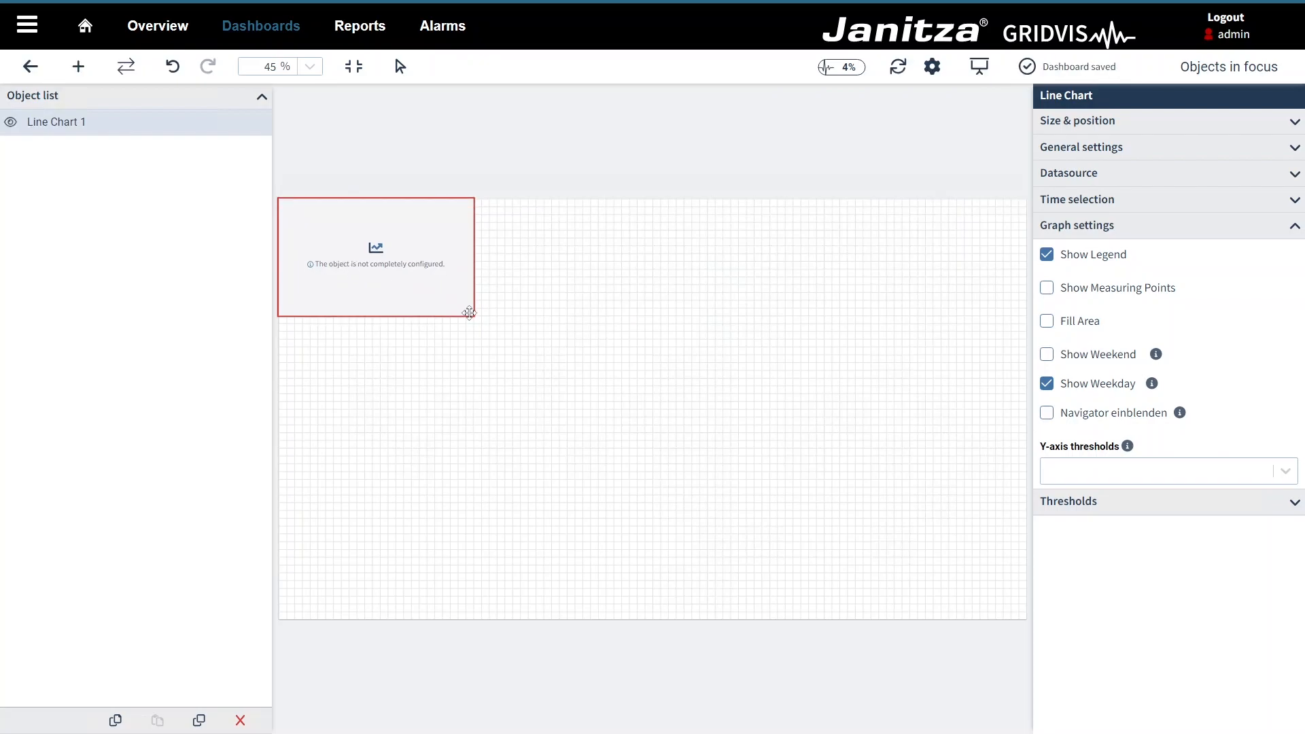
drag(473, 318, 1023, 619)
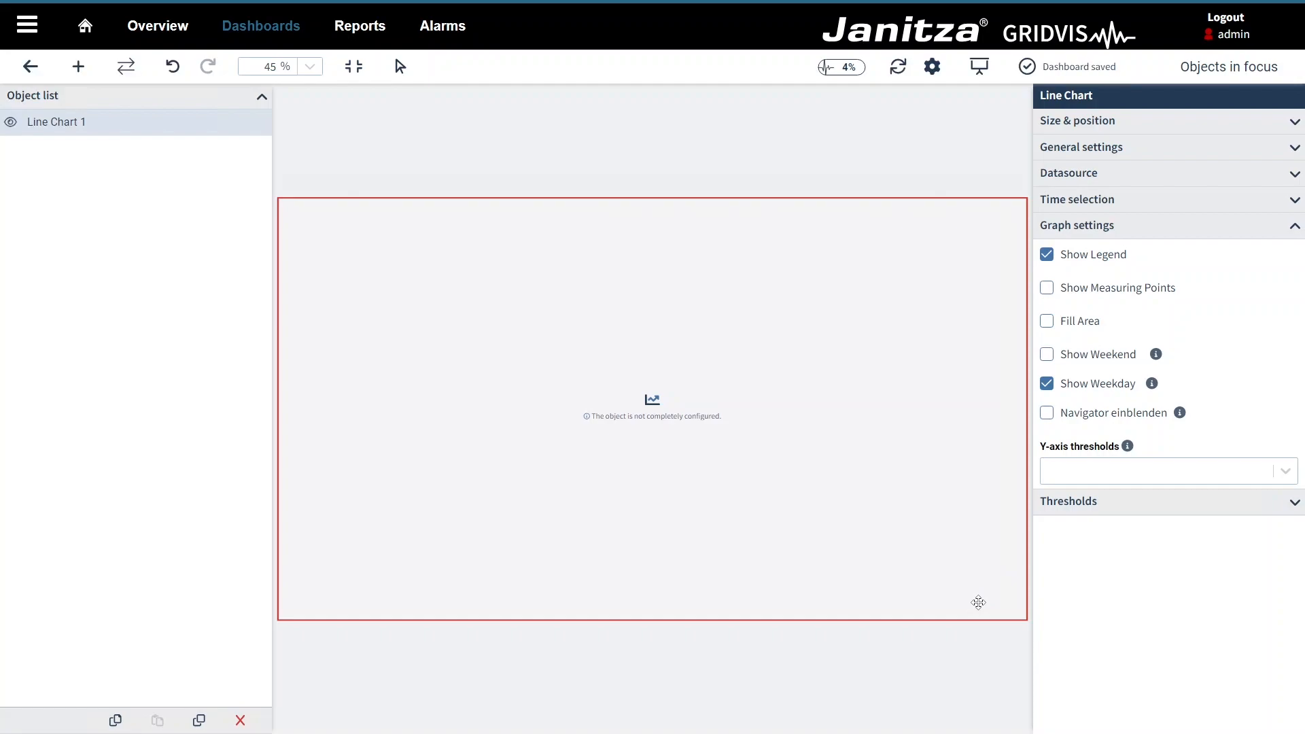
Step: Add Lighting 1st floor's Power > Active Power Sum L1-L3 twice as chart values
click(1093, 175)
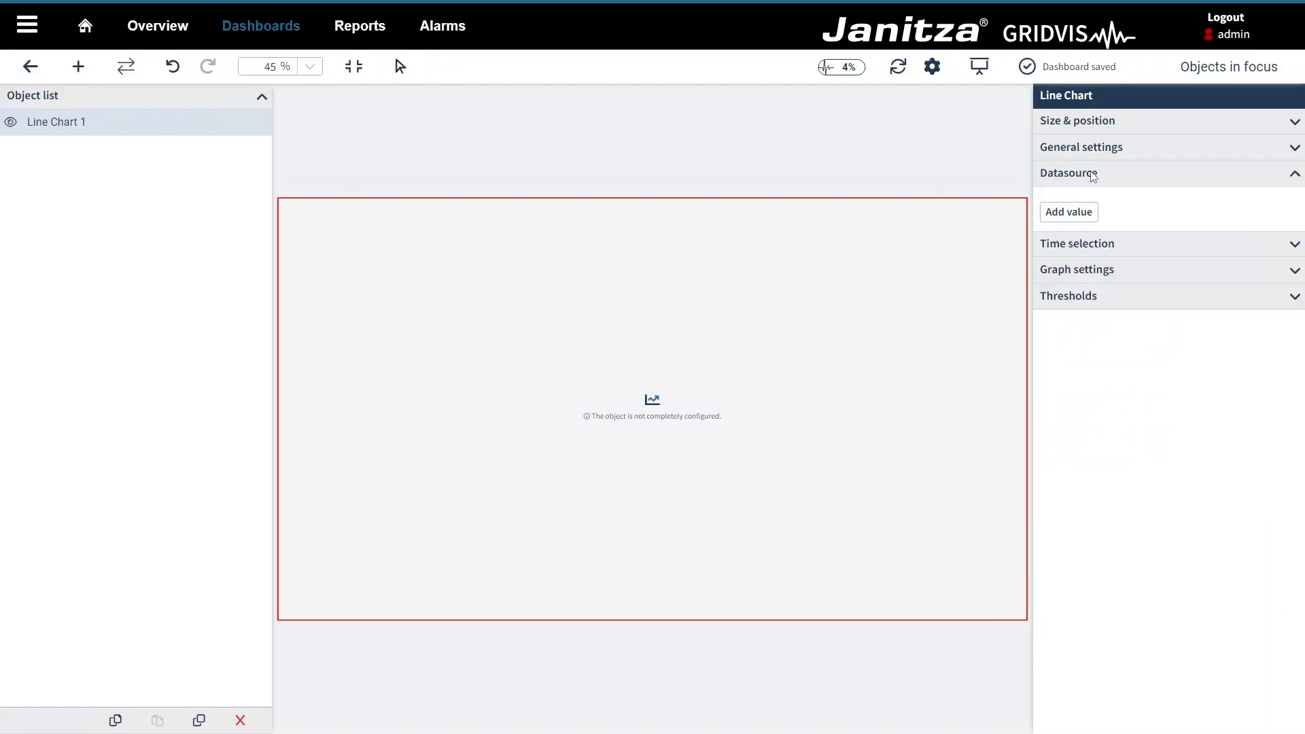
click(1085, 216)
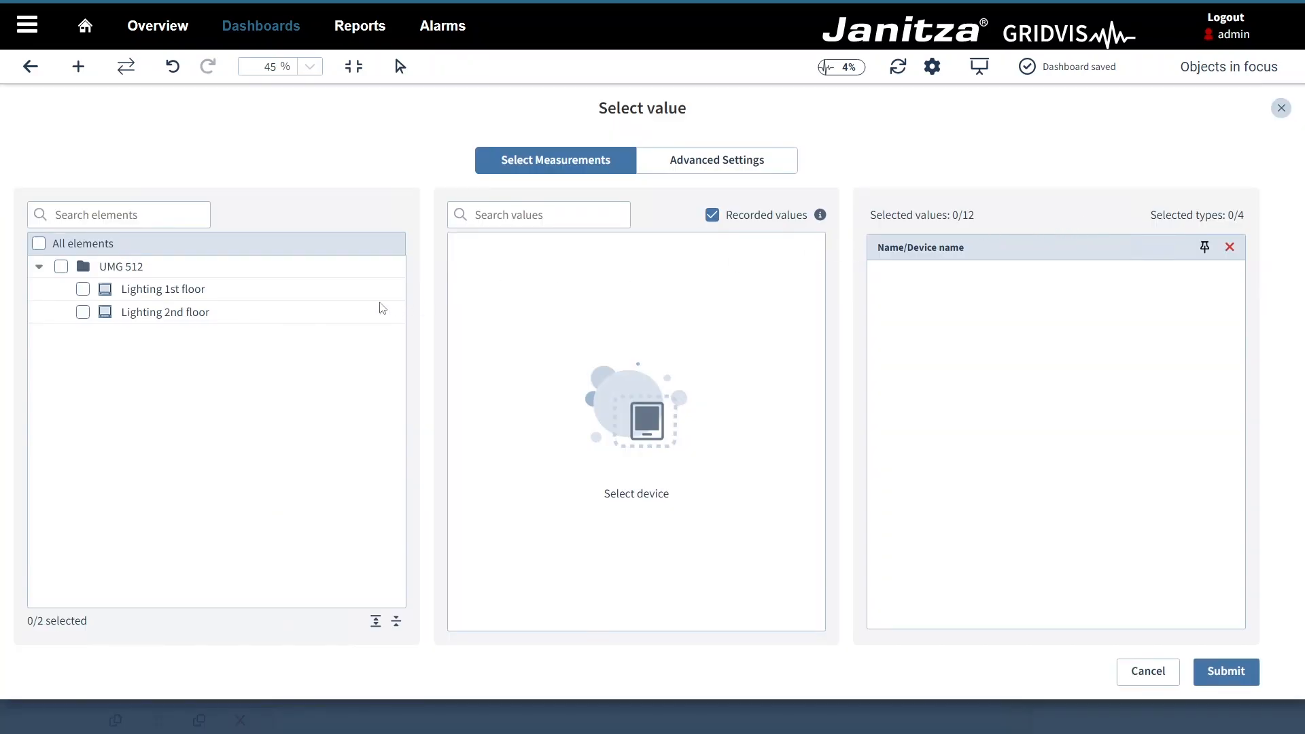
click(83, 290)
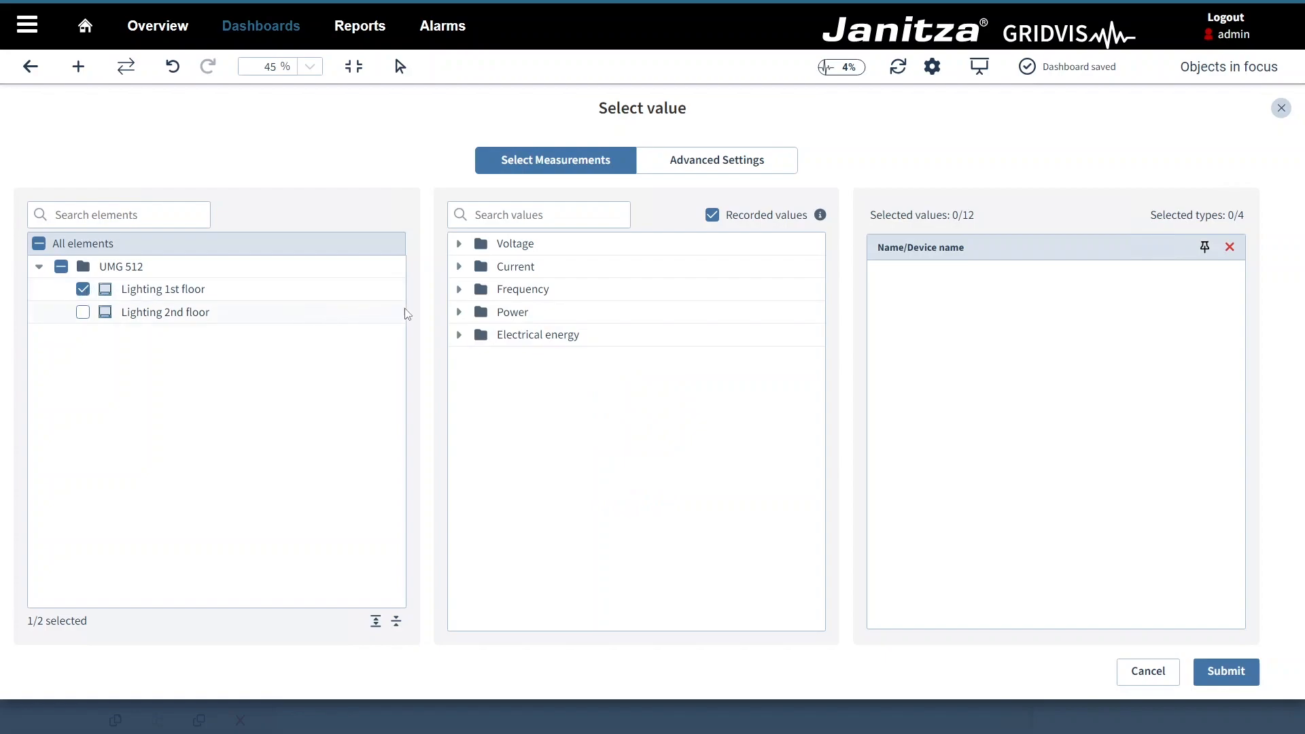
click(458, 313)
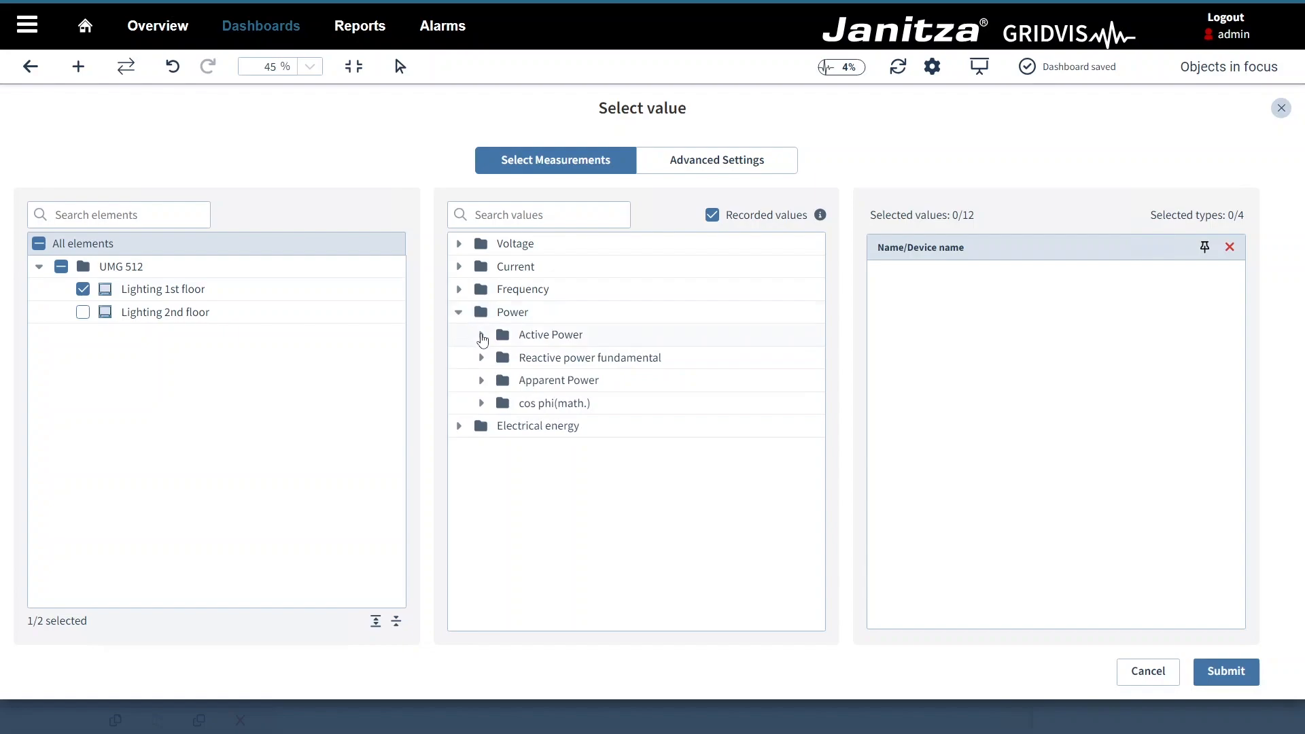
click(482, 335)
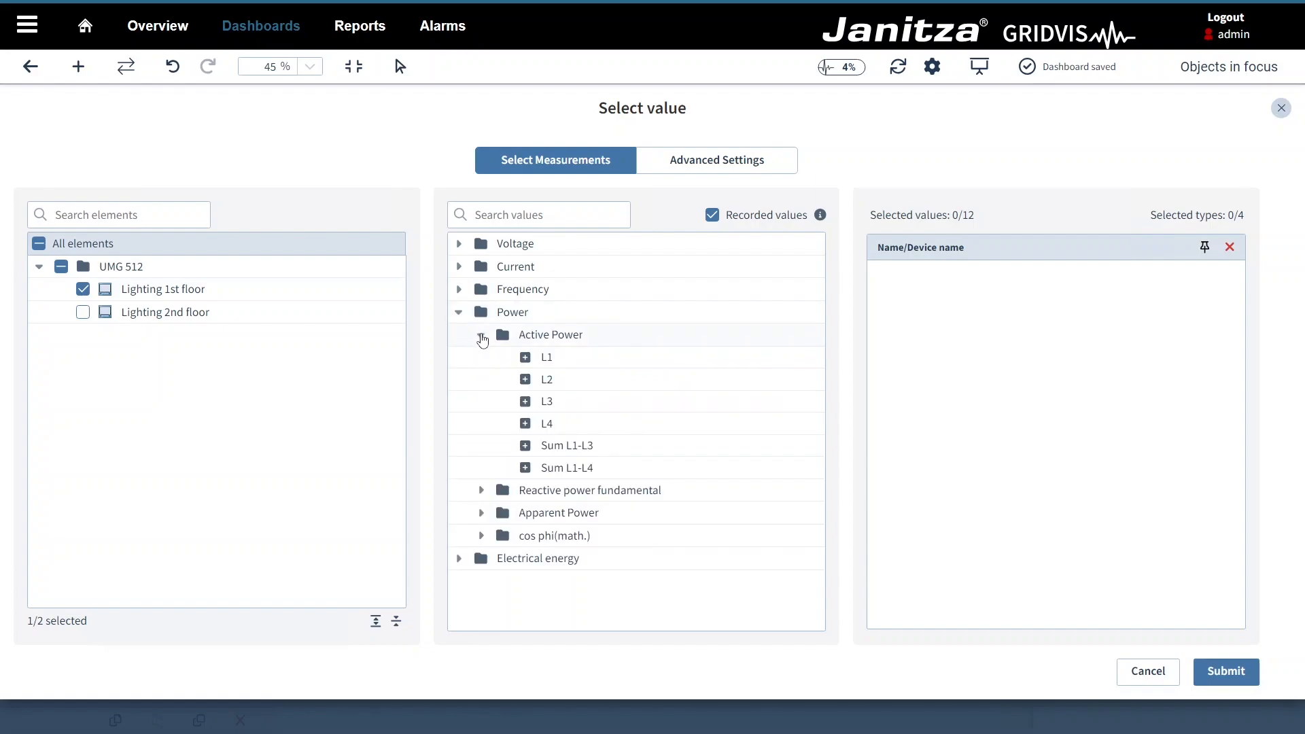
click(525, 446)
click(526, 448)
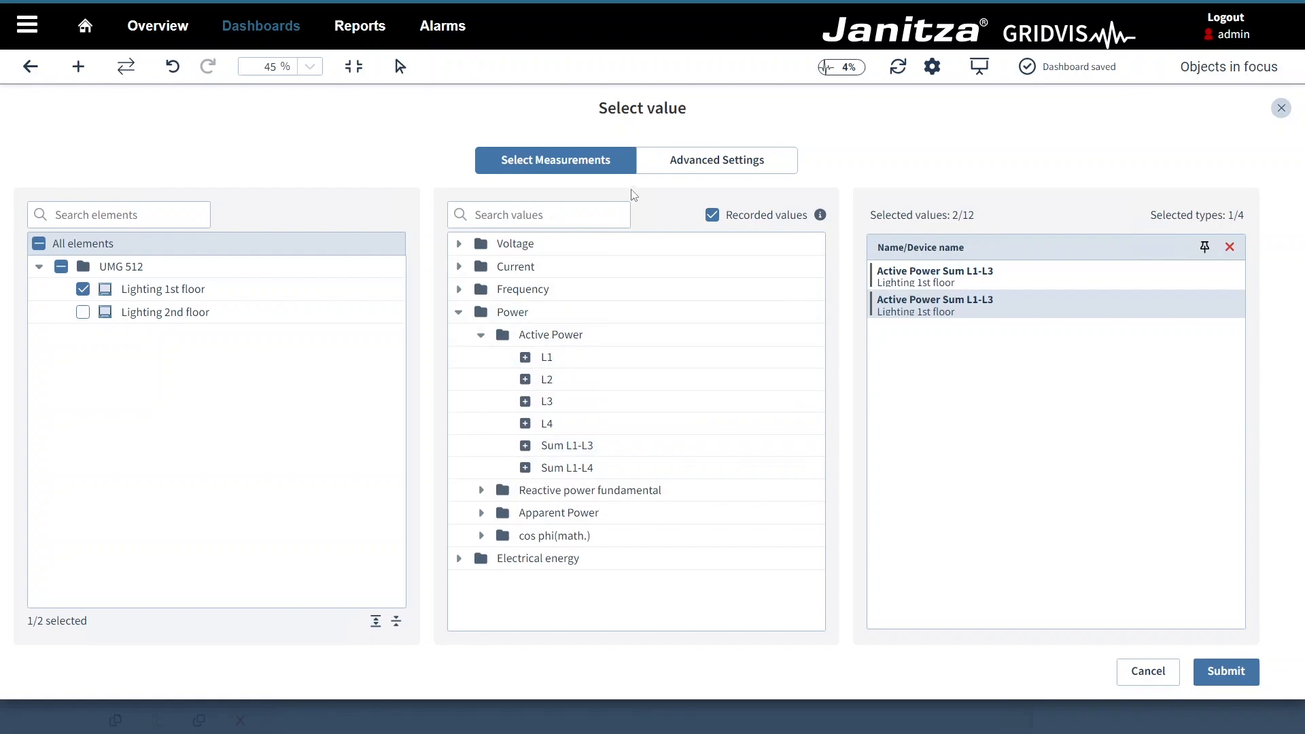
Step: In Advanced Settings, make the first Active Power Sum L1-L3 series black (010101), then select the second
click(652, 168)
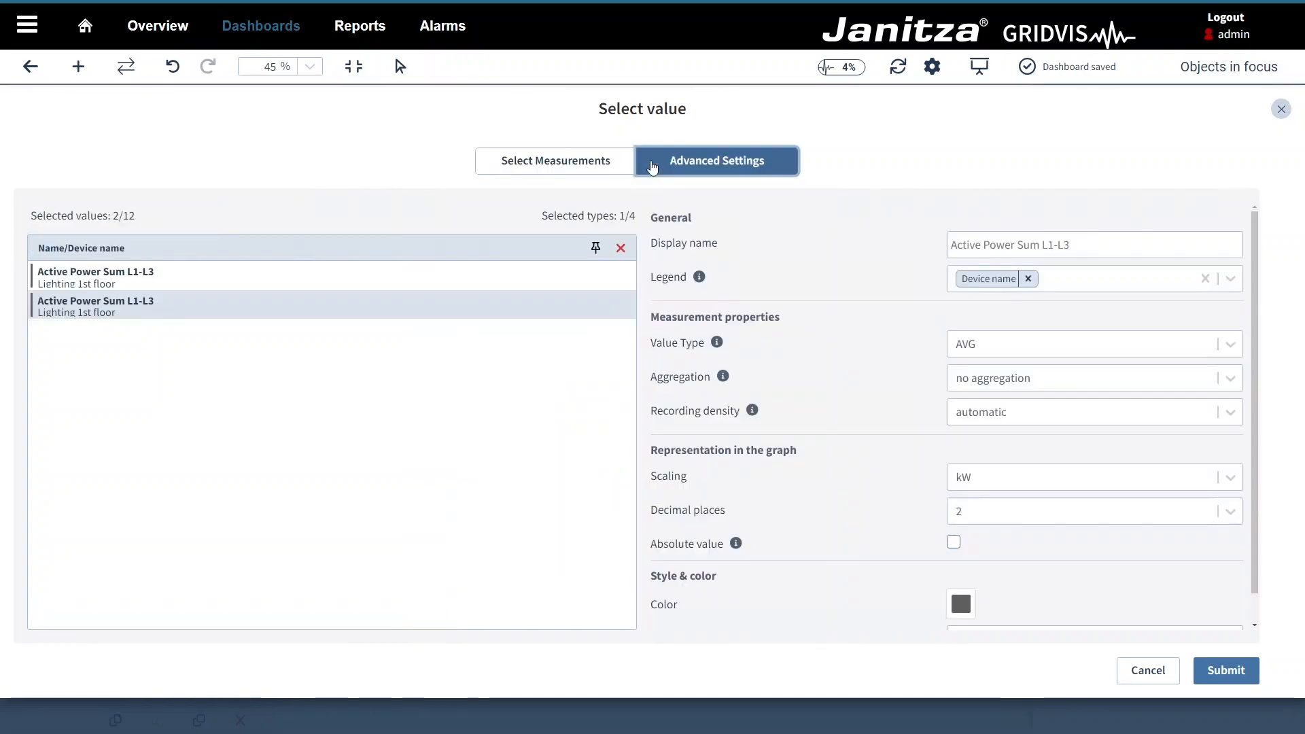
click(516, 278)
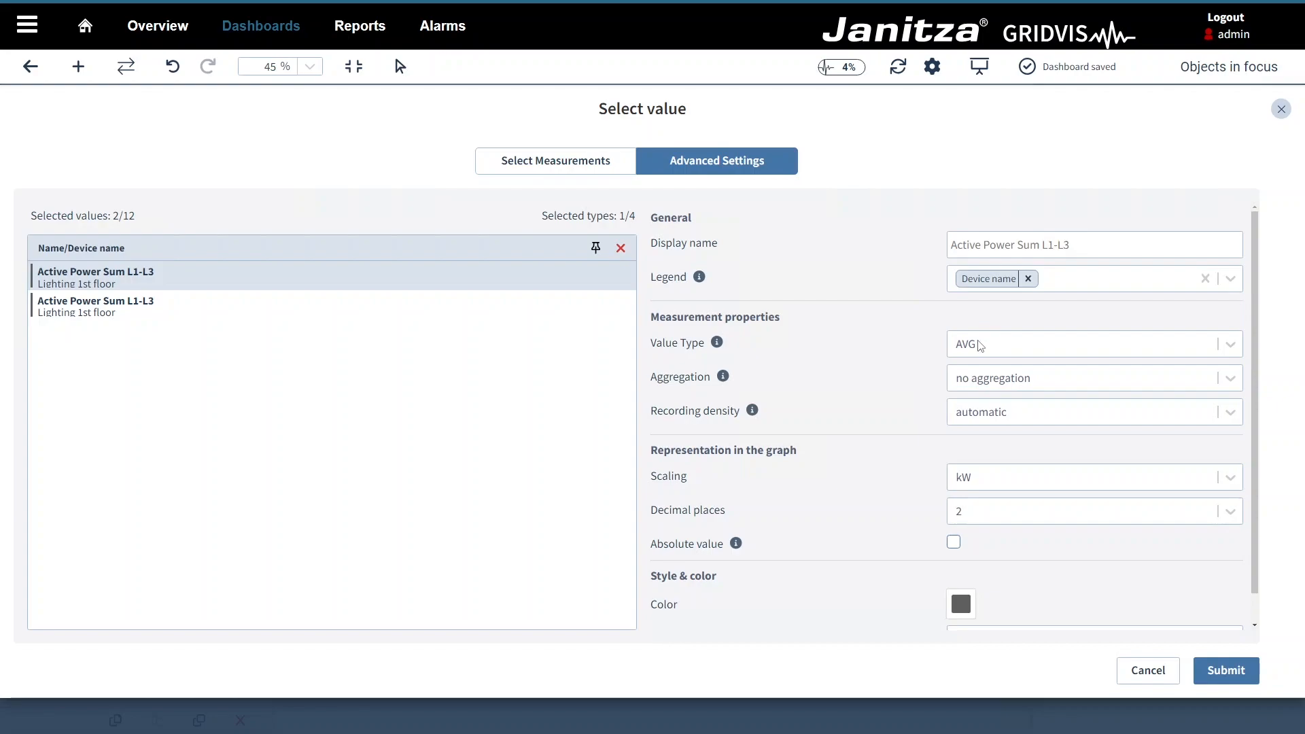
click(961, 604)
click(958, 504)
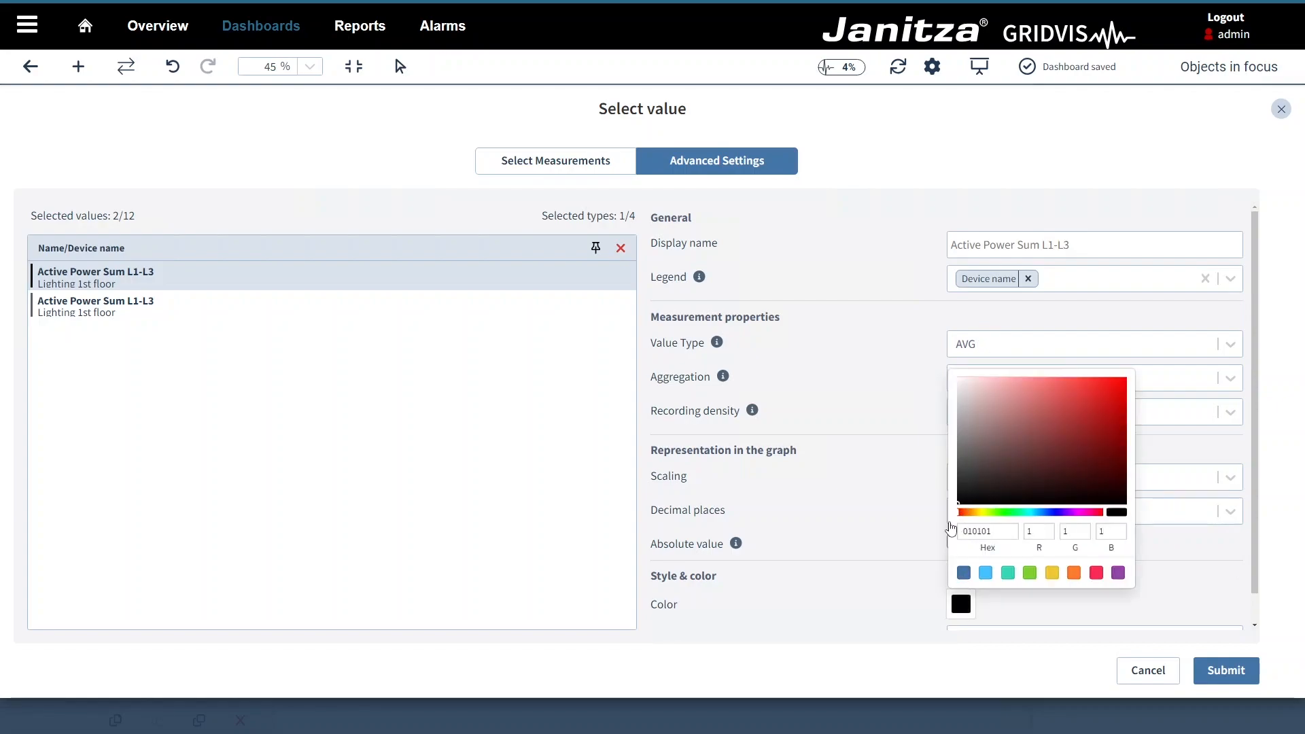
click(926, 576)
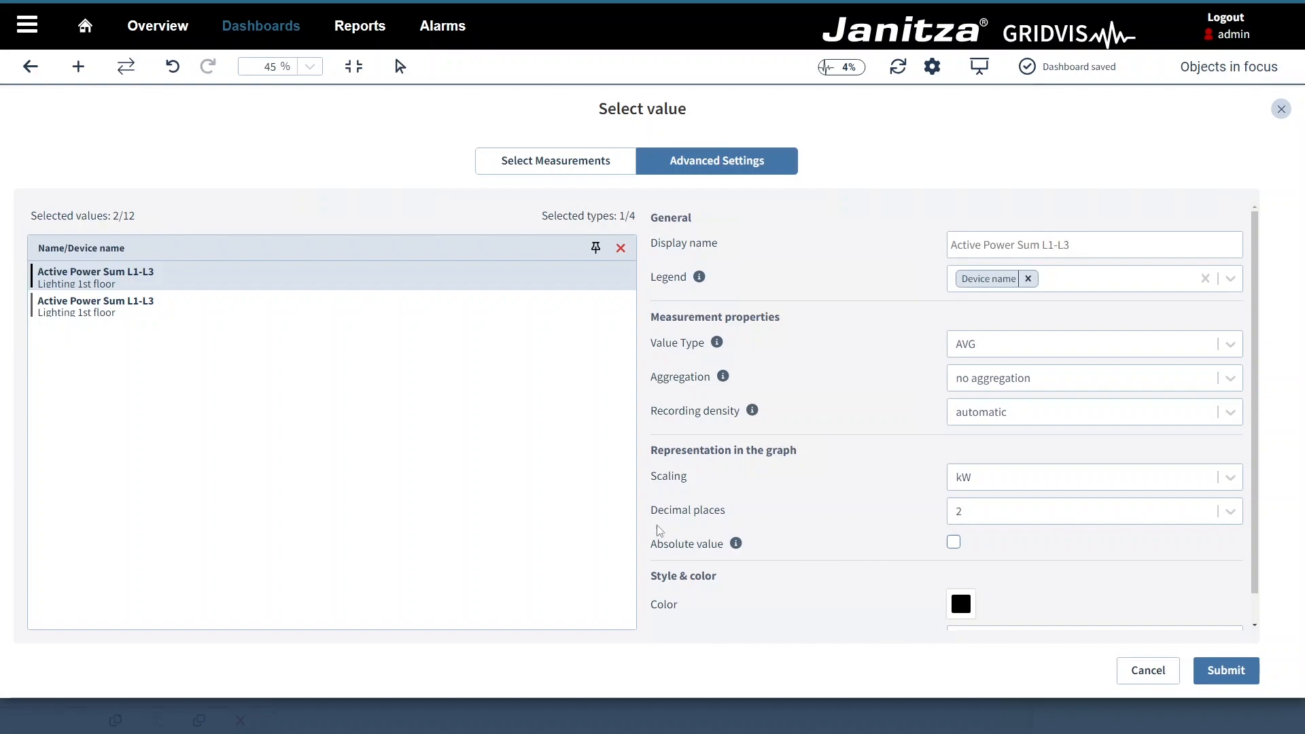
click(461, 305)
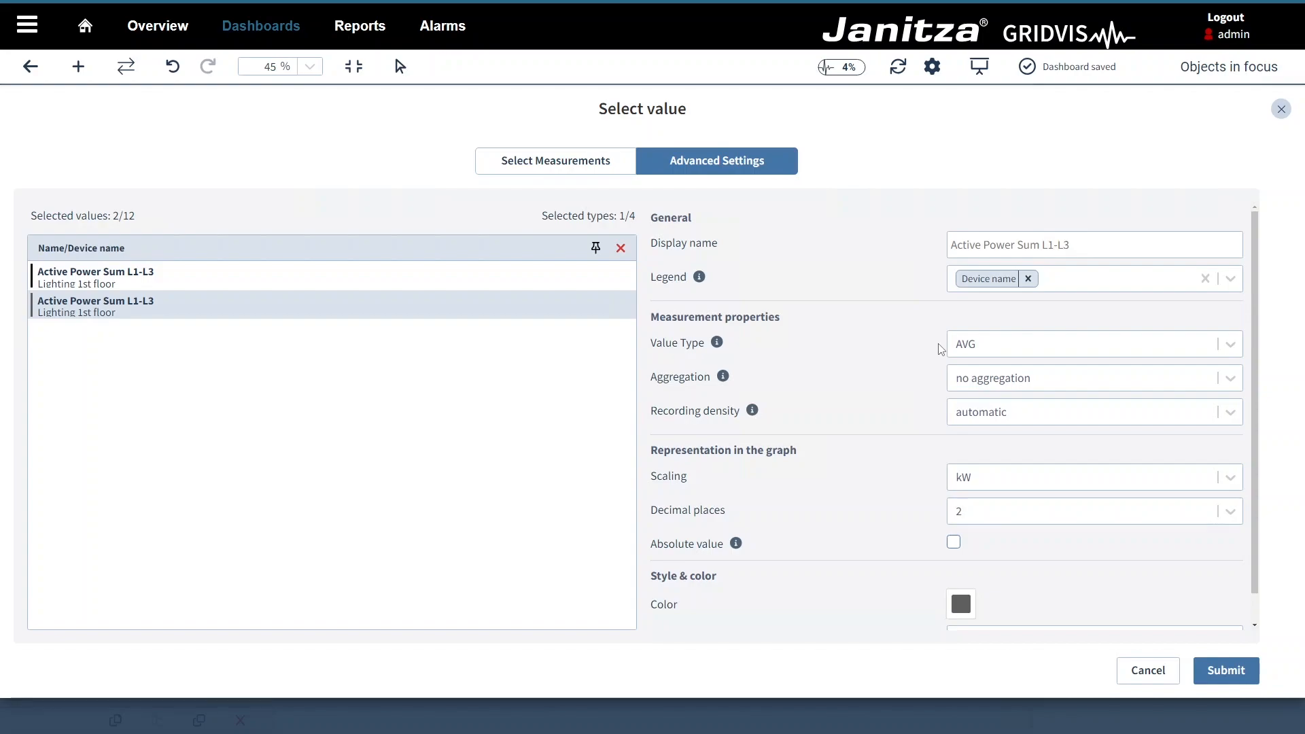
Step: Set the second series' aggregation to total value with MAX as the aggregation function
click(956, 378)
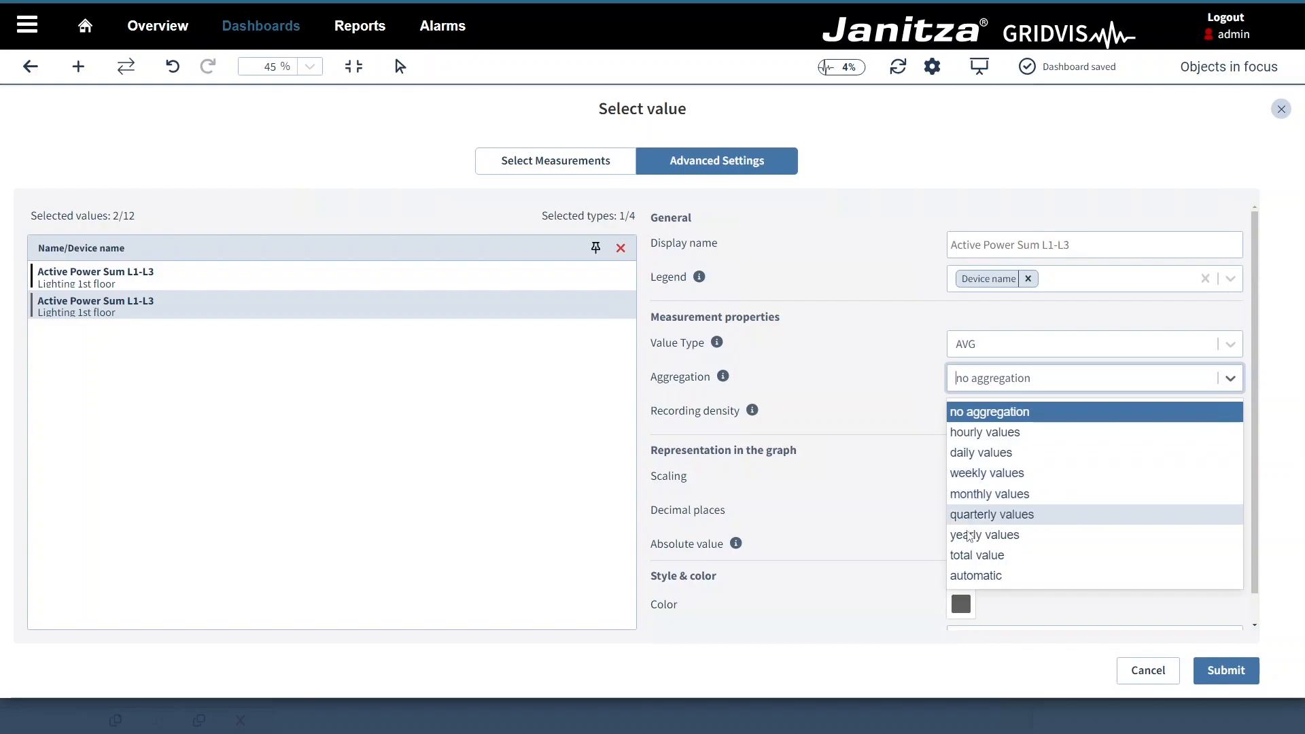
click(968, 556)
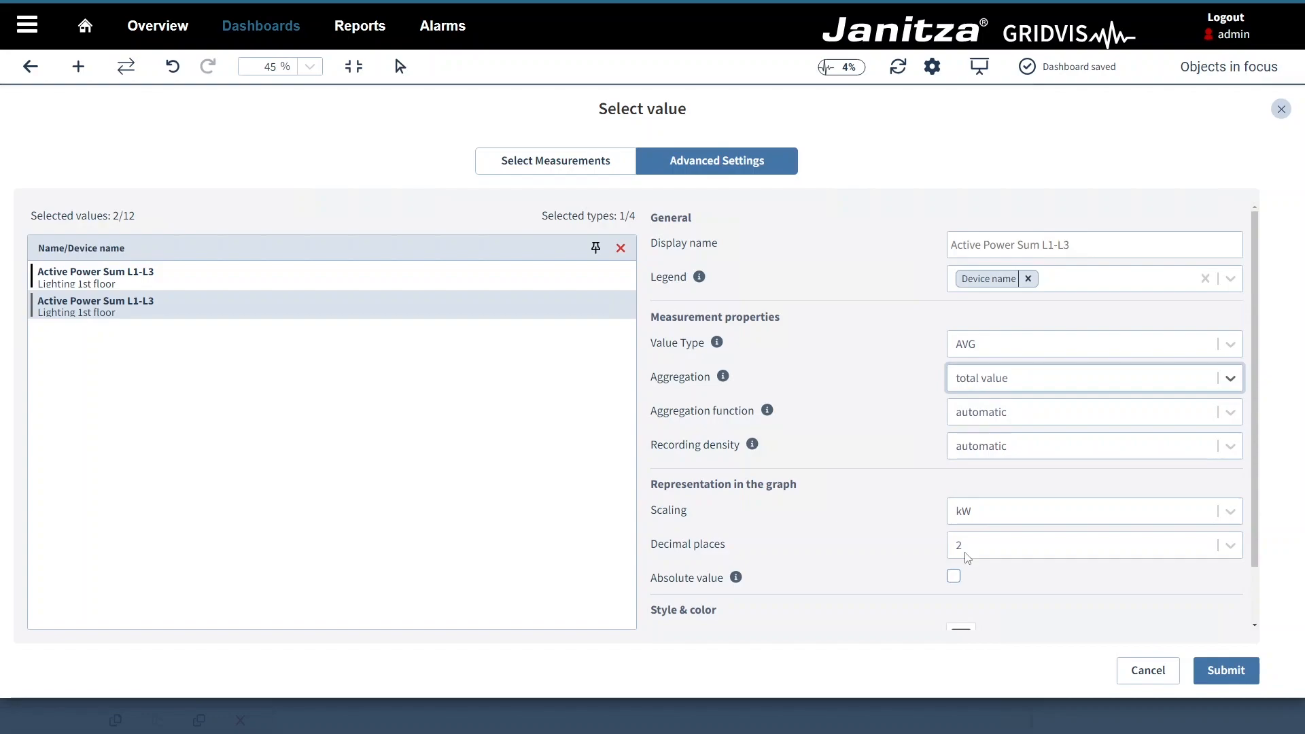
click(963, 423)
click(963, 508)
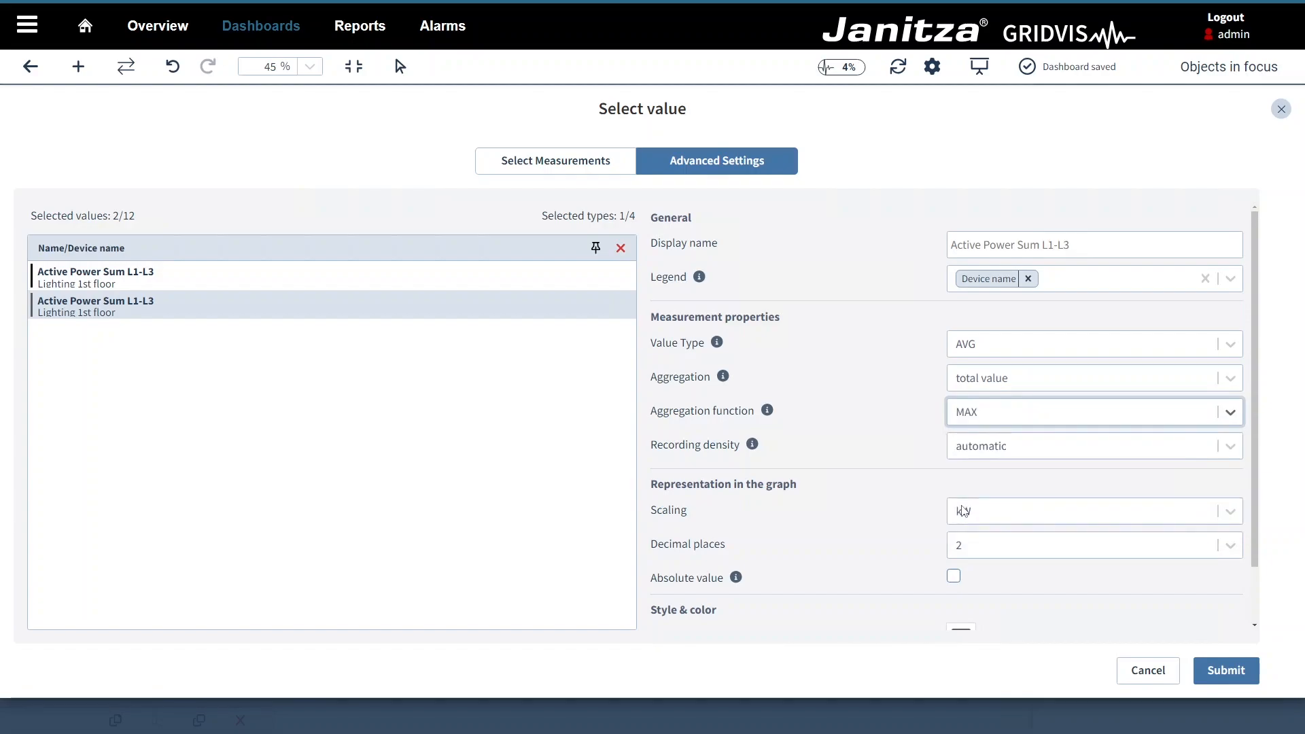
Step: Give the second Active Power Sum L1-L3 series a light blue colour
scroll(963, 512, down, 1)
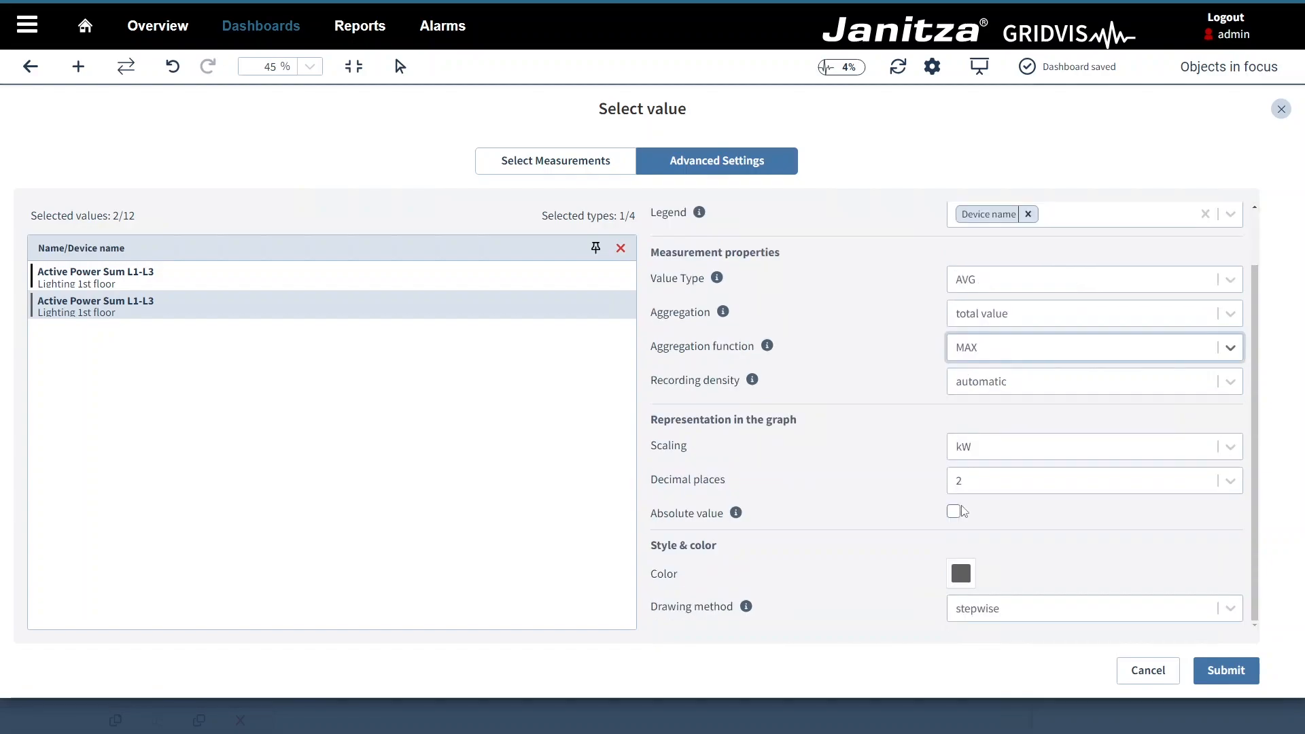
click(961, 576)
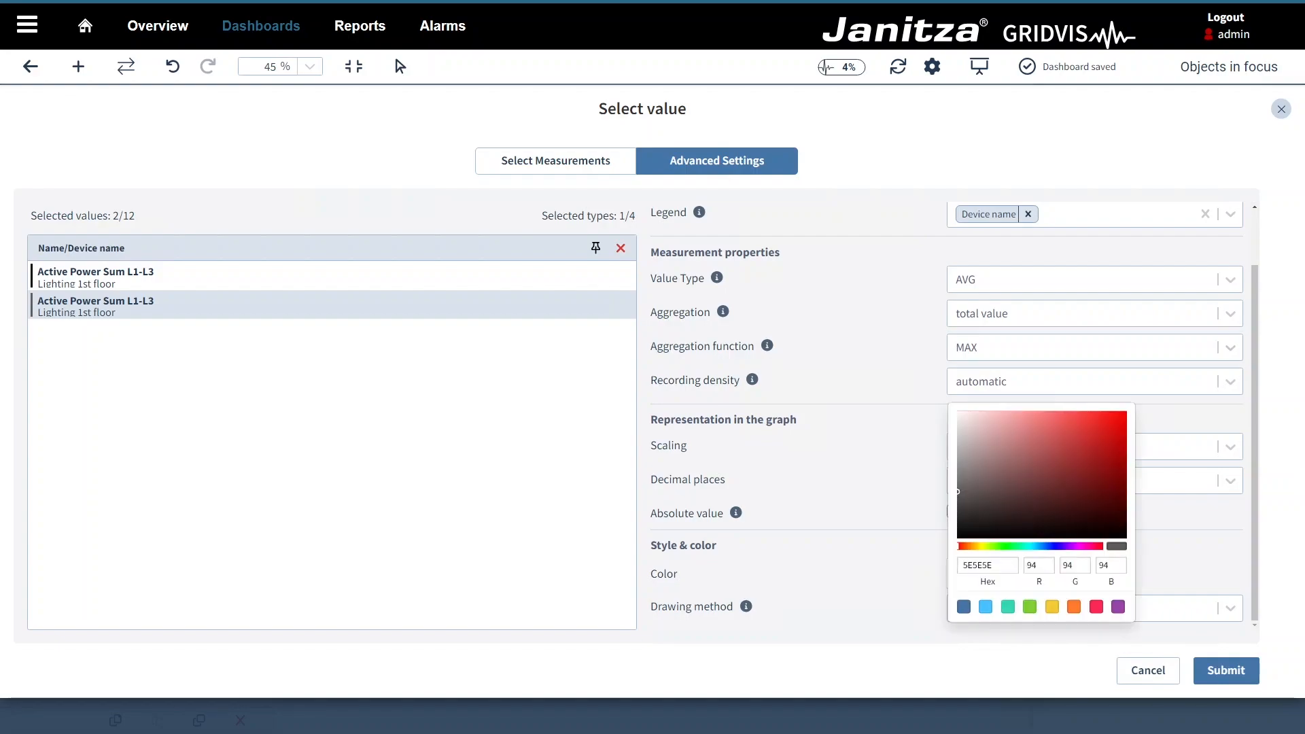
click(986, 606)
click(930, 571)
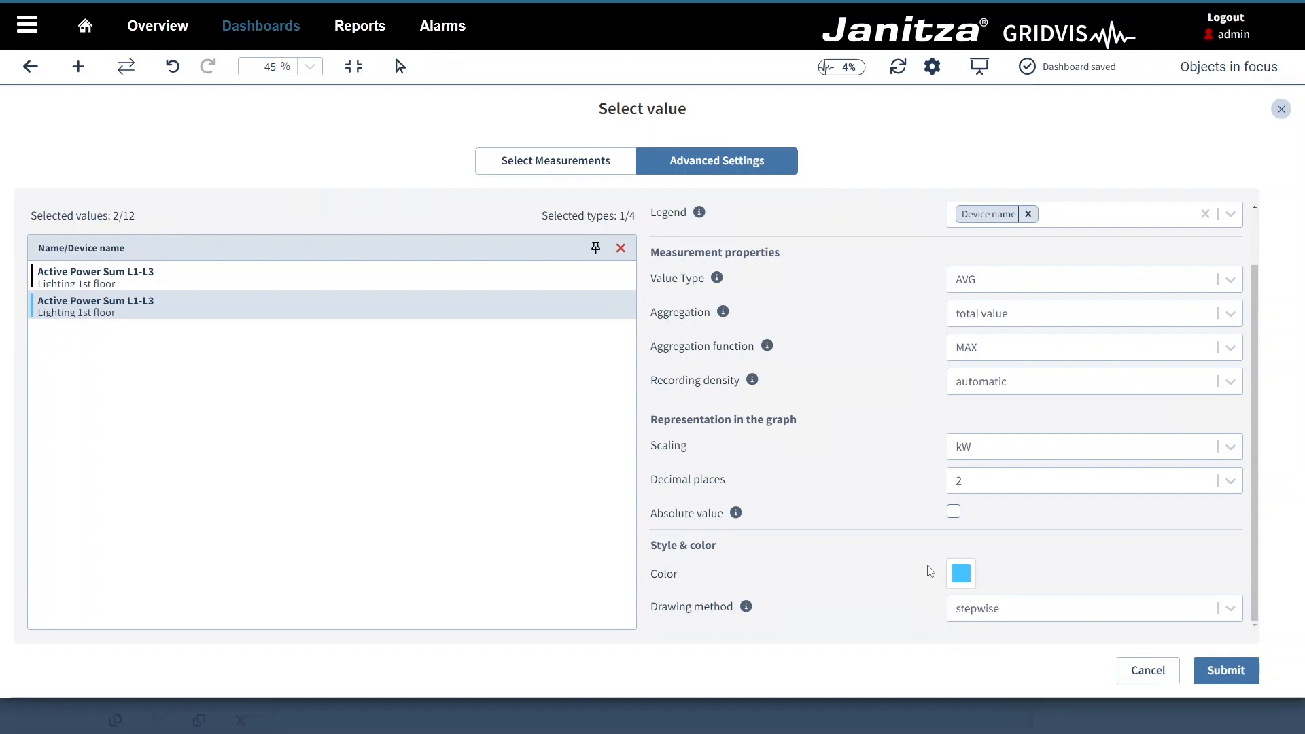
Step: Select both series and add Value type and Aggregation function to their Legend field
ctrl+click(537, 276)
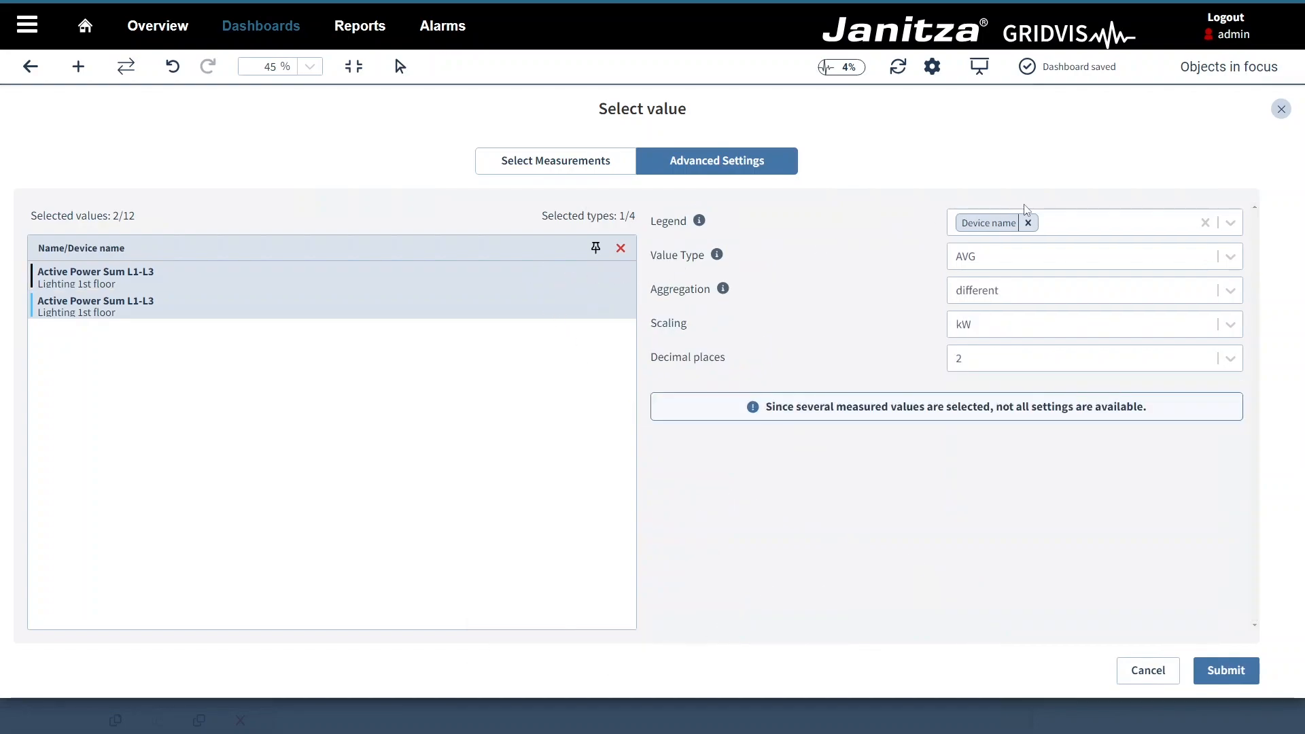
click(1059, 218)
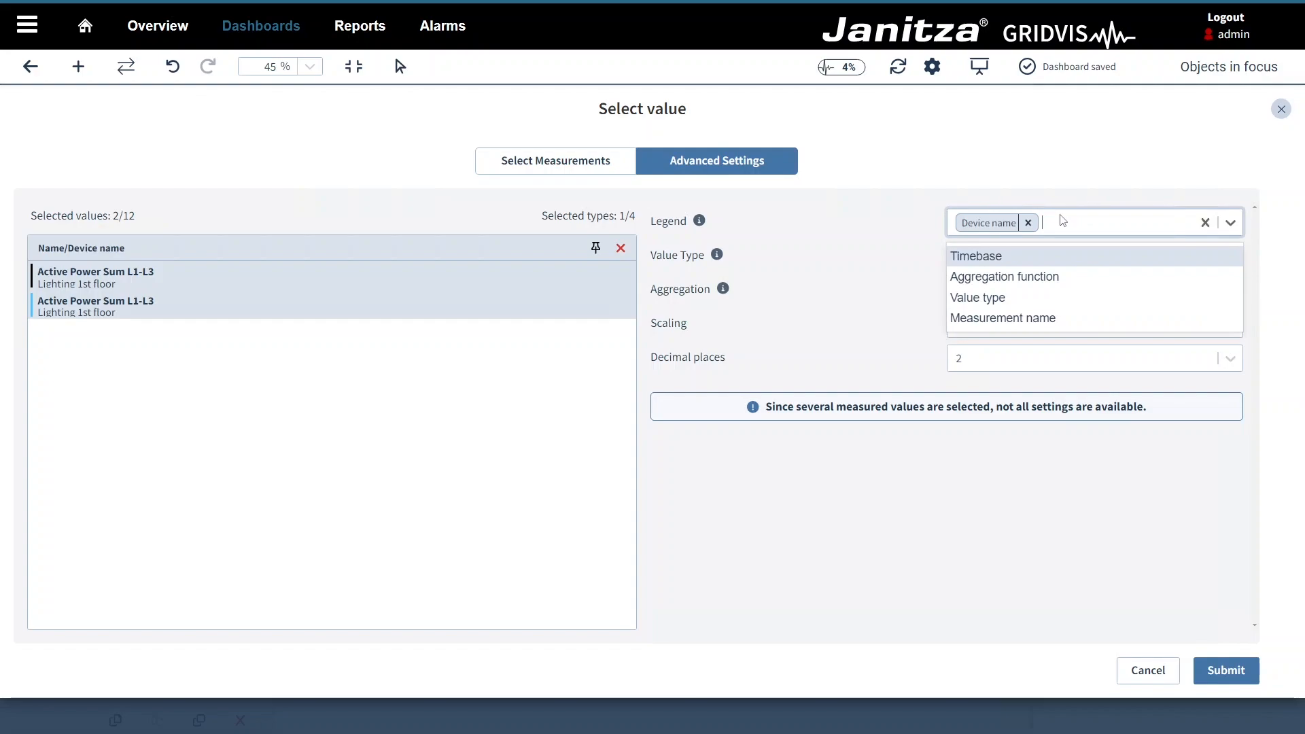
click(1028, 297)
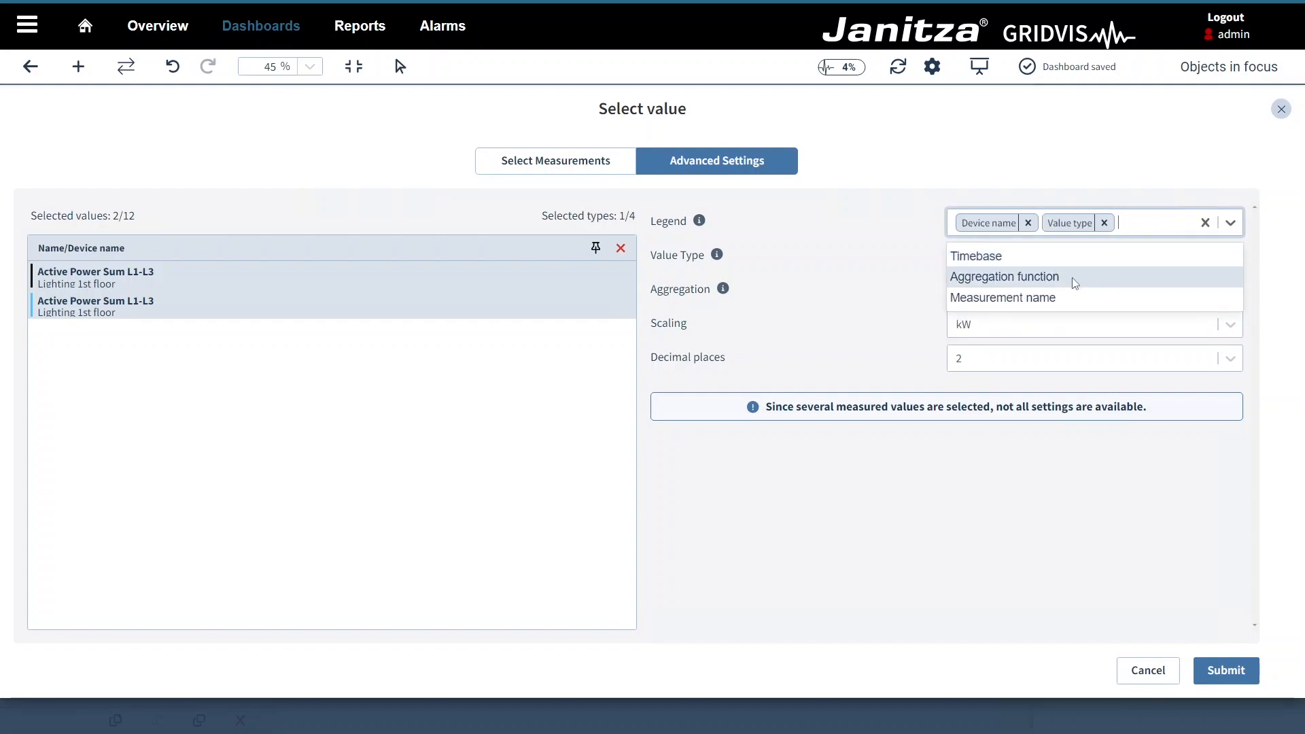
click(1075, 281)
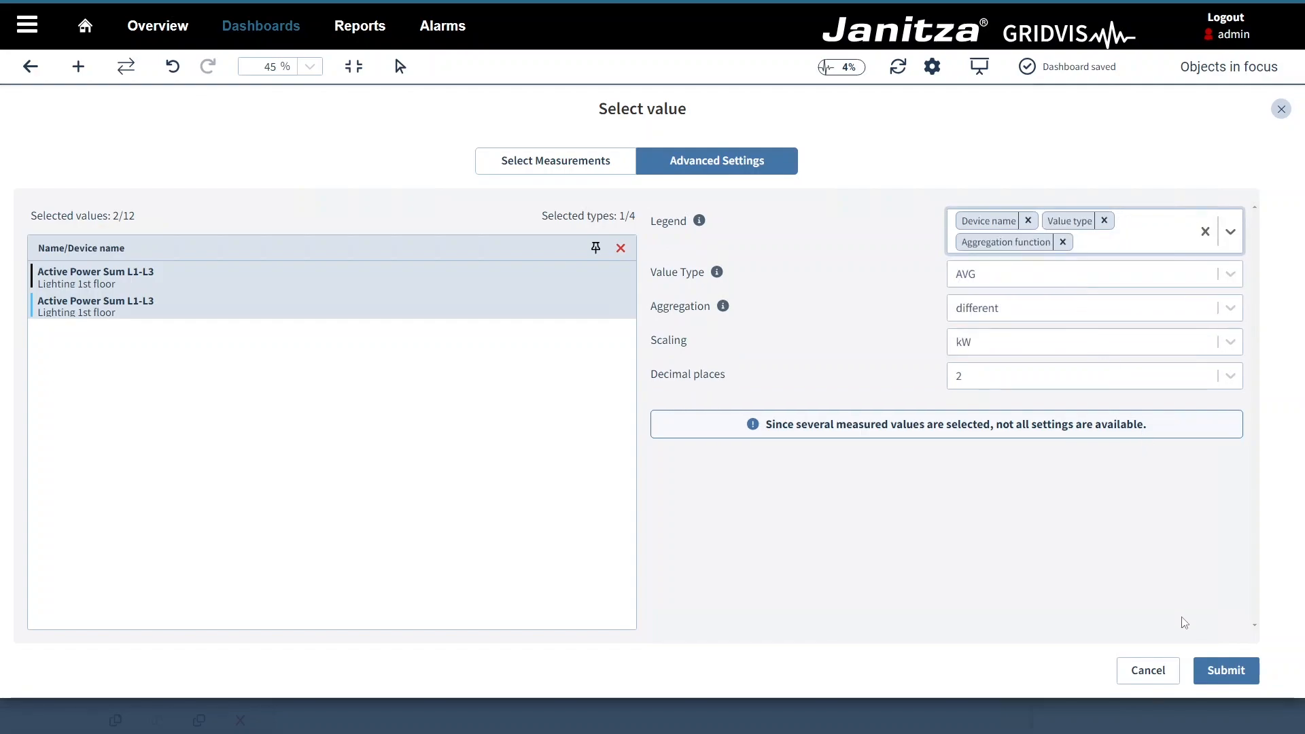
click(1216, 676)
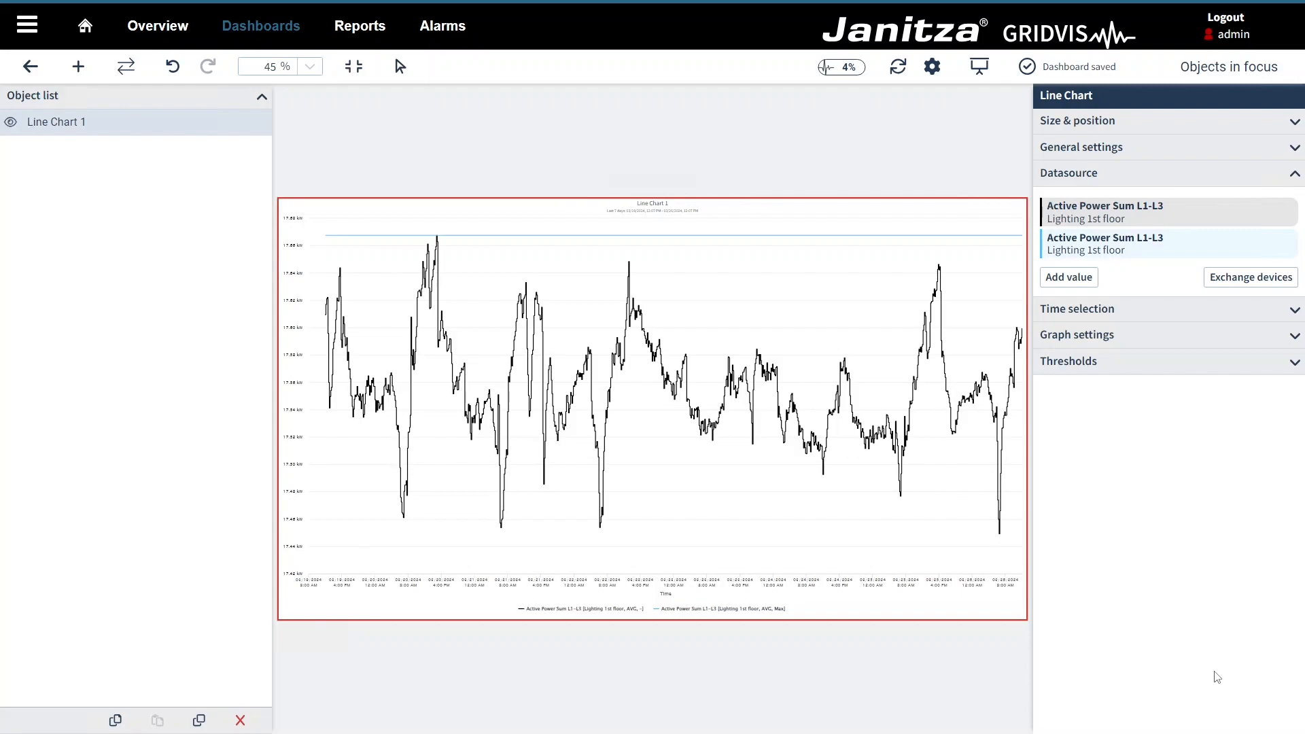
Step: Add a threshold with value 17.6 under Thresholds and set its colour to red
click(1135, 340)
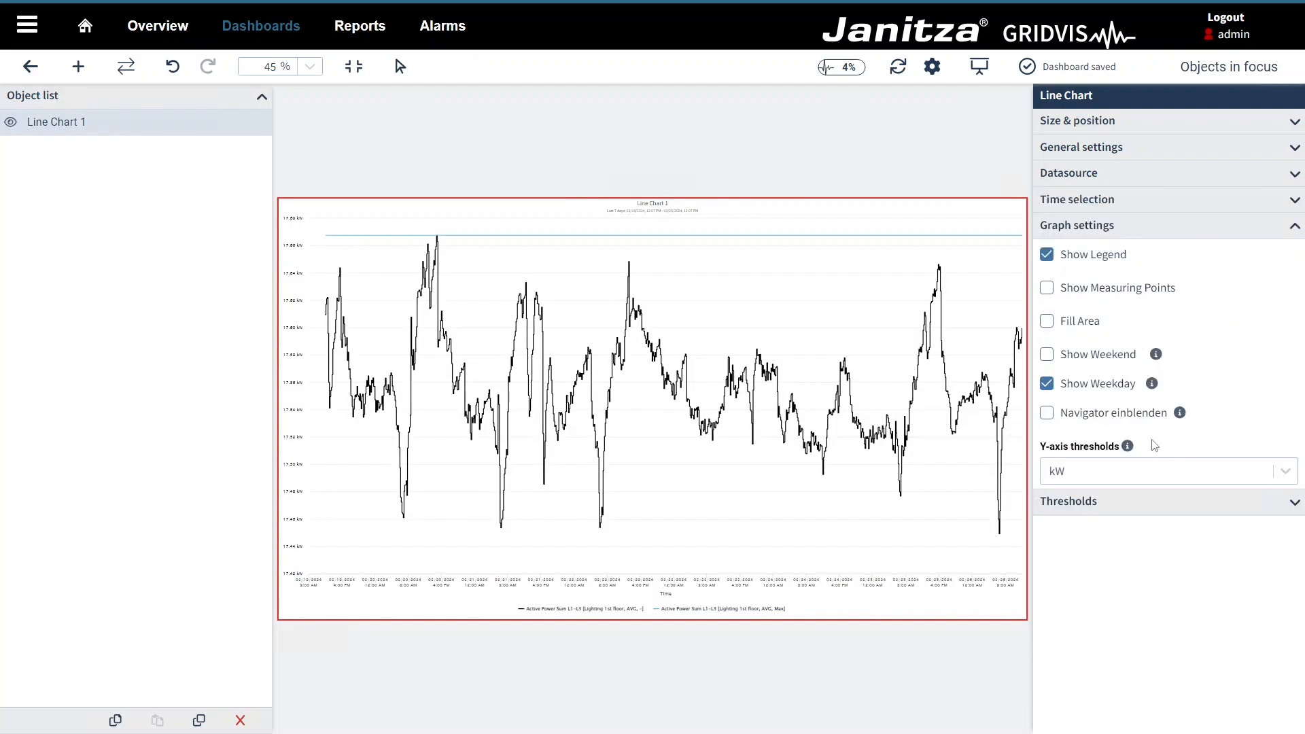
click(1140, 503)
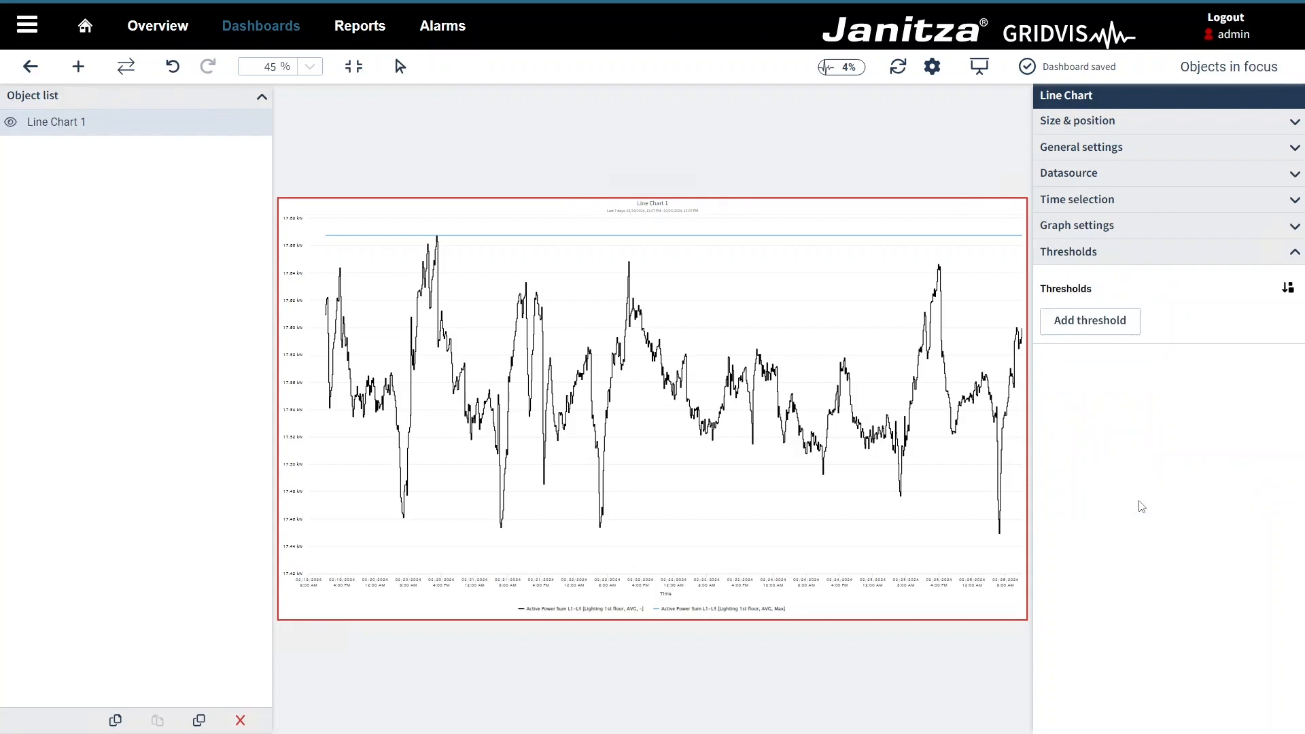
click(1088, 323)
double_click(1135, 318)
text(17.6)
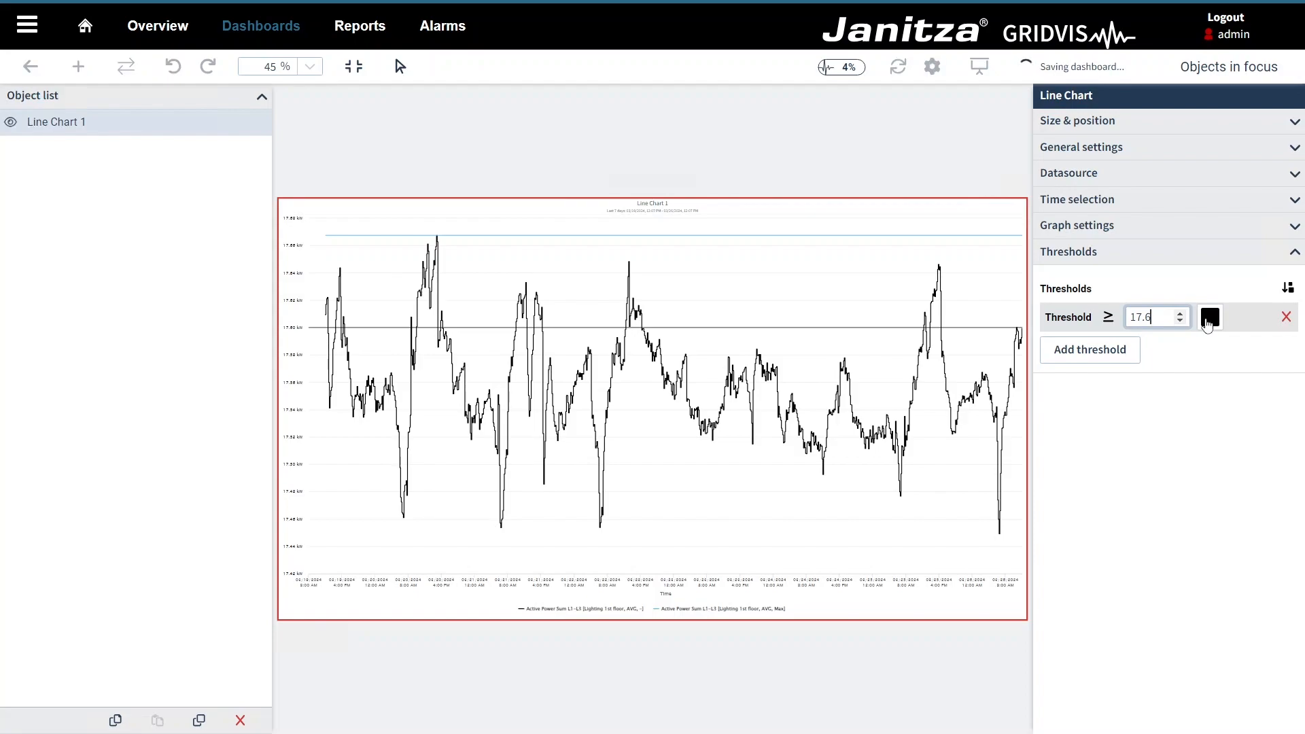
click(1208, 324)
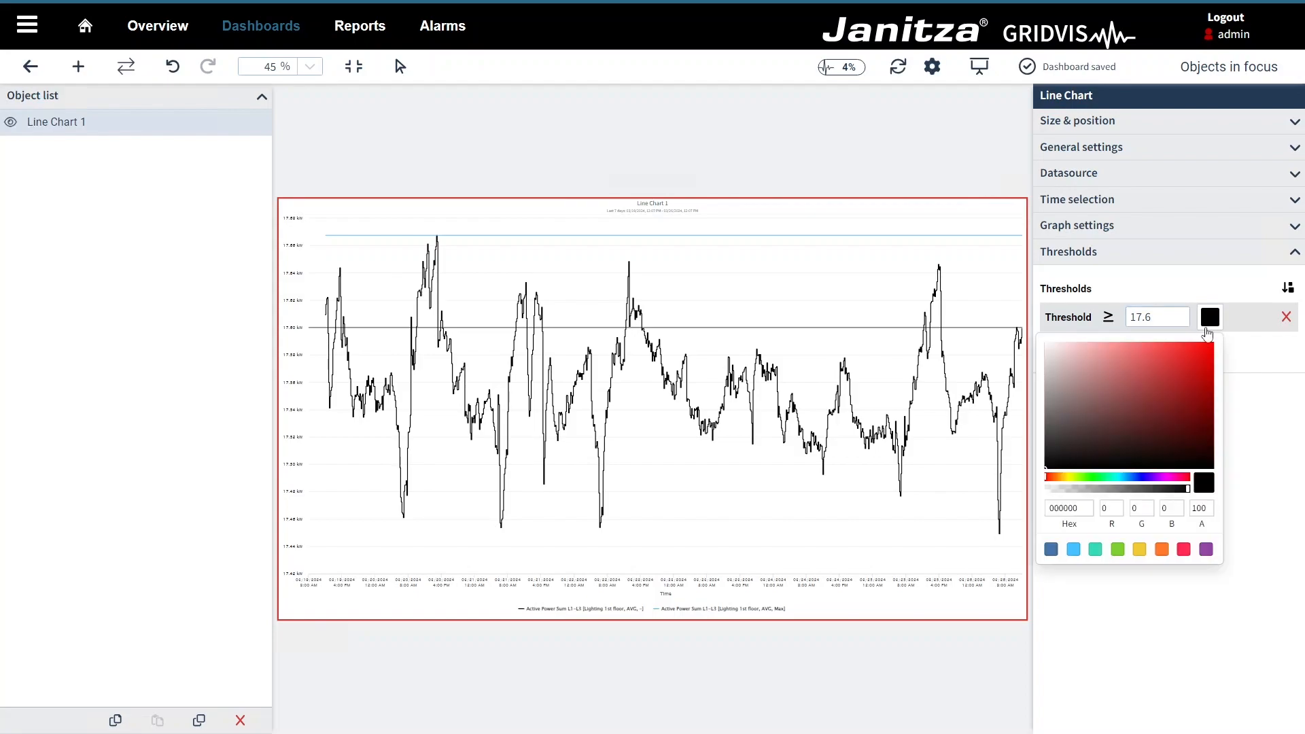
click(1183, 549)
click(1235, 433)
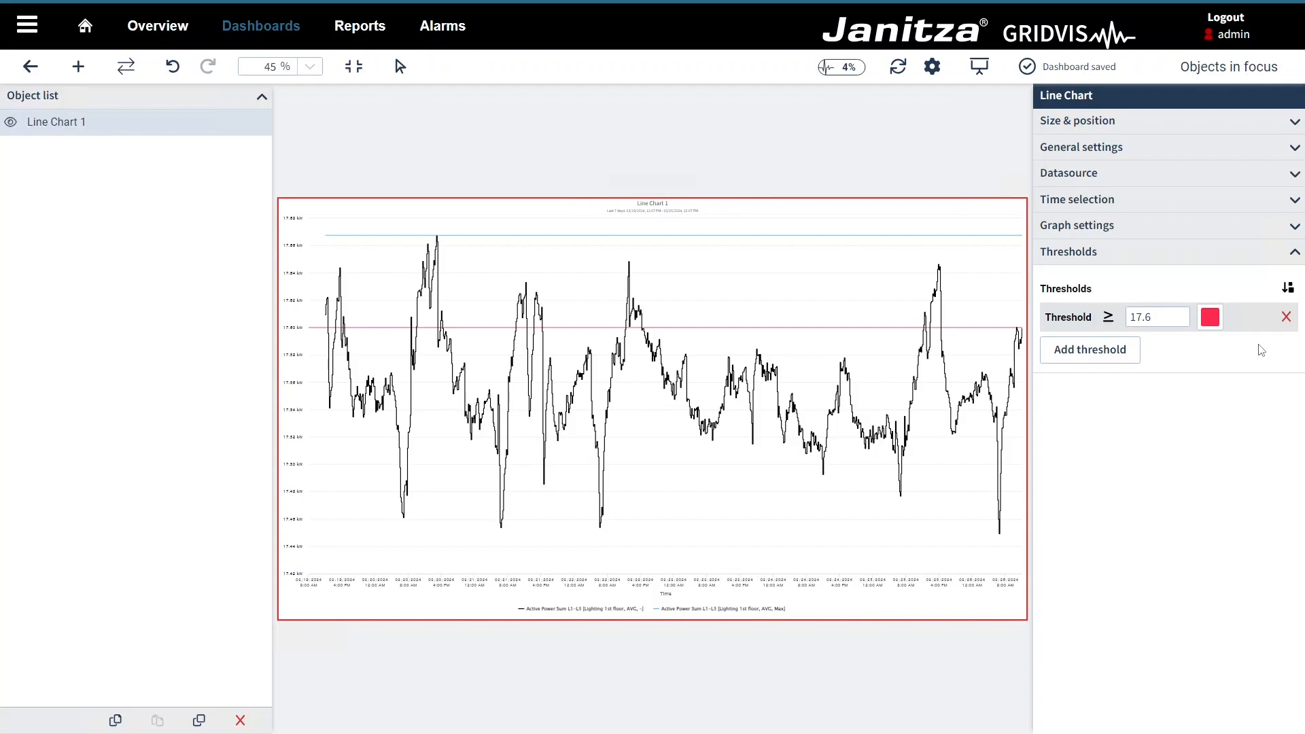
Step: Use Exchange devices to replace Lighting 1st floor with Lighting 2nd floor
click(1199, 176)
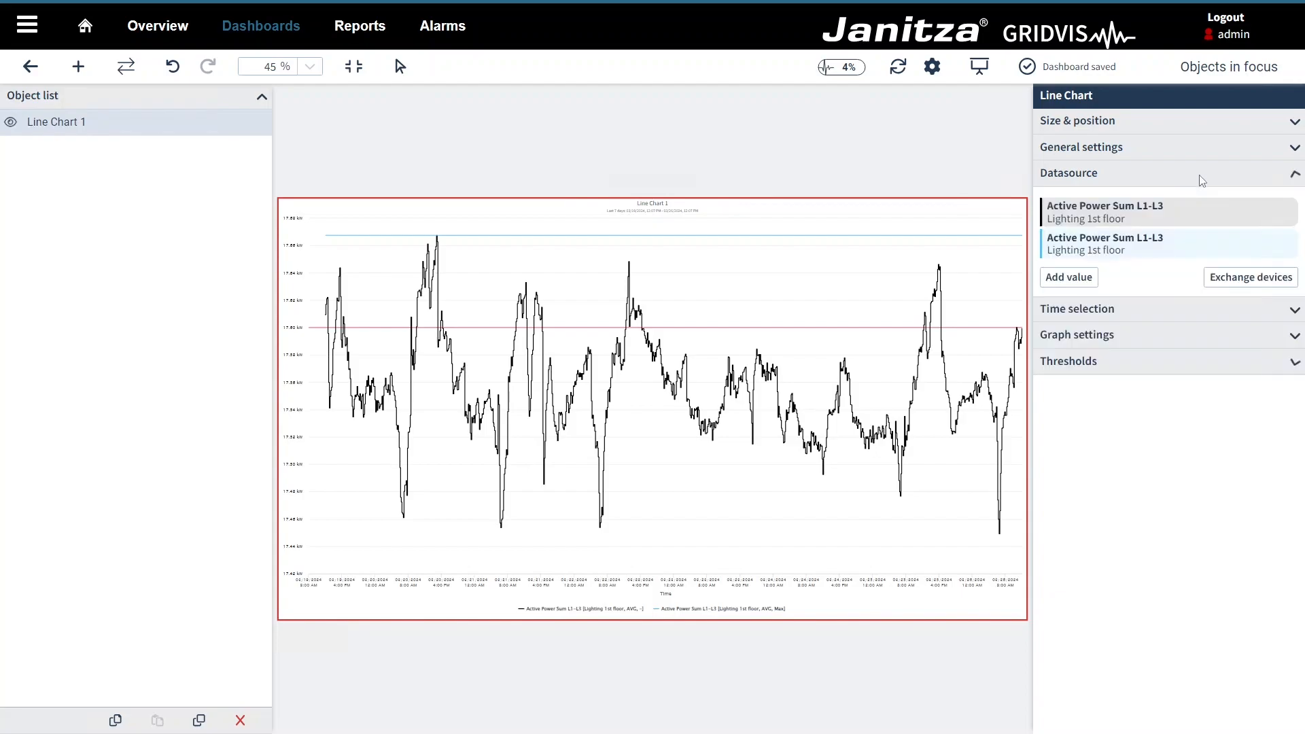
click(1231, 278)
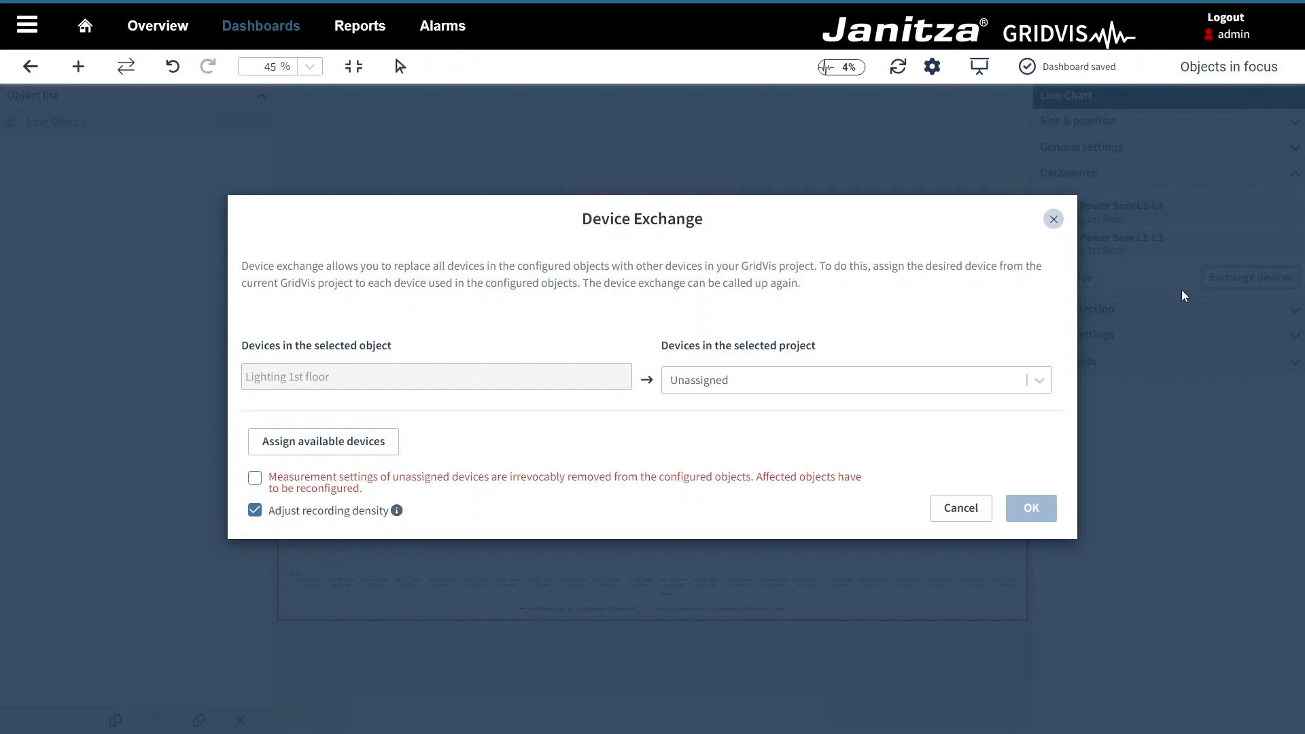
click(994, 380)
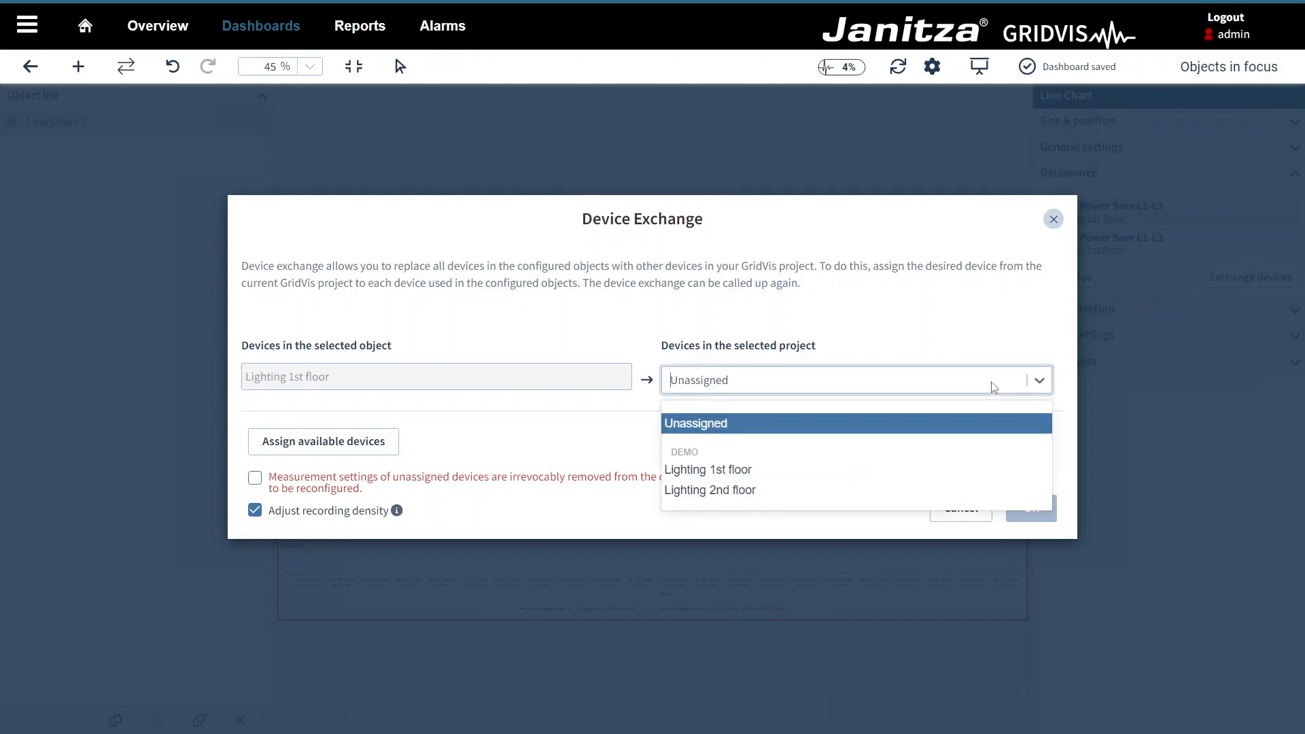
click(775, 496)
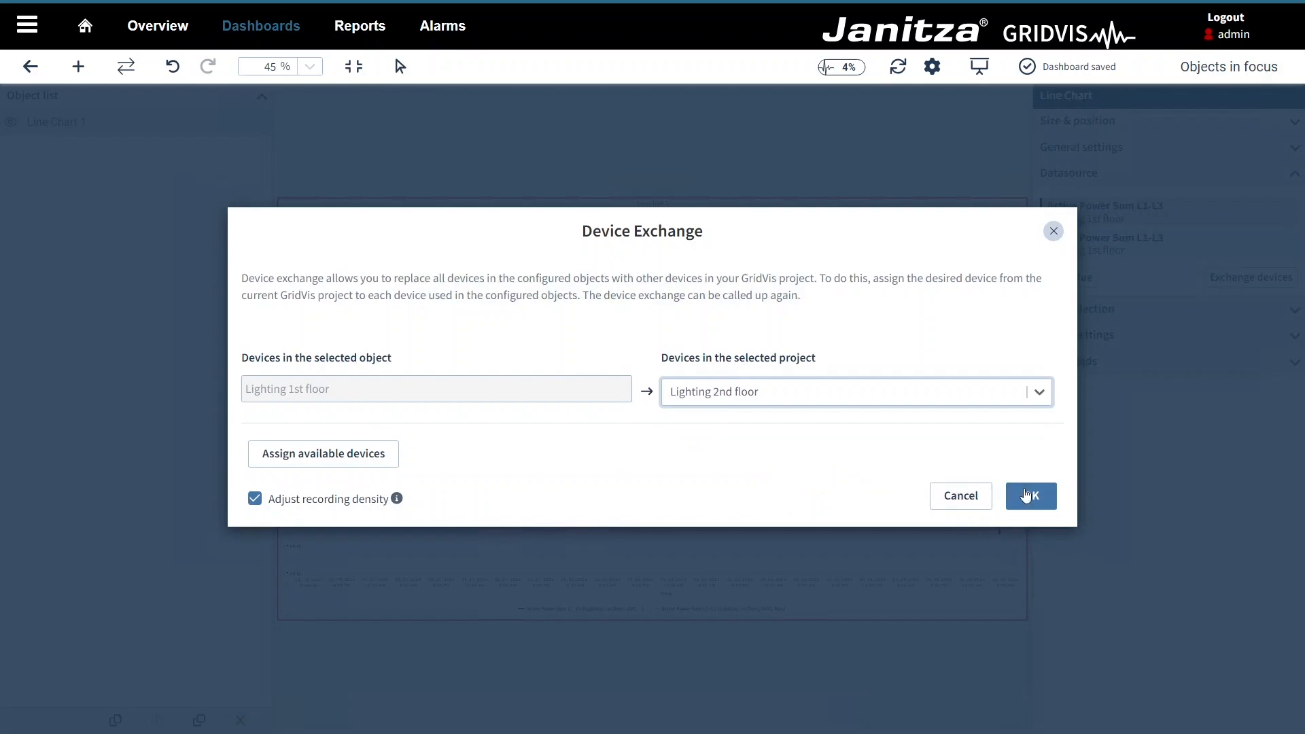
click(1023, 496)
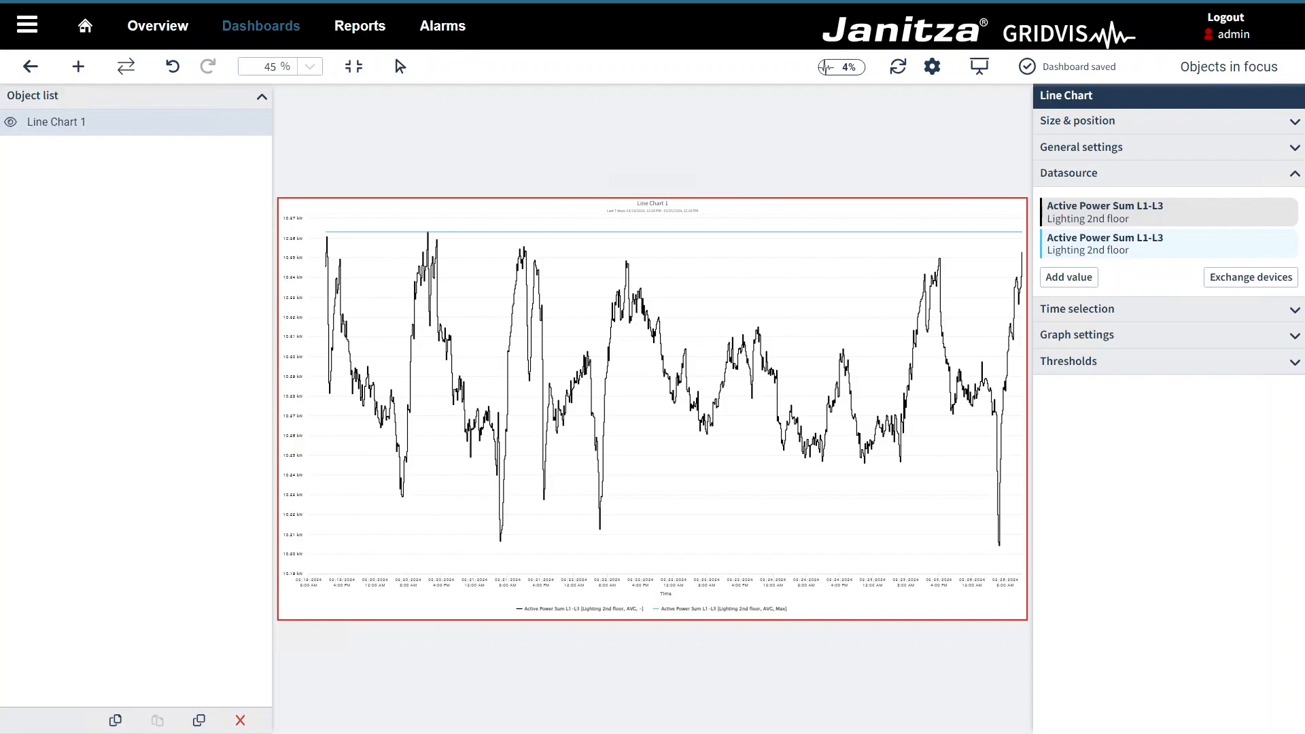
Step: Tick Navigator einblenden in the chart's Graph settings
click(1099, 336)
click(1048, 414)
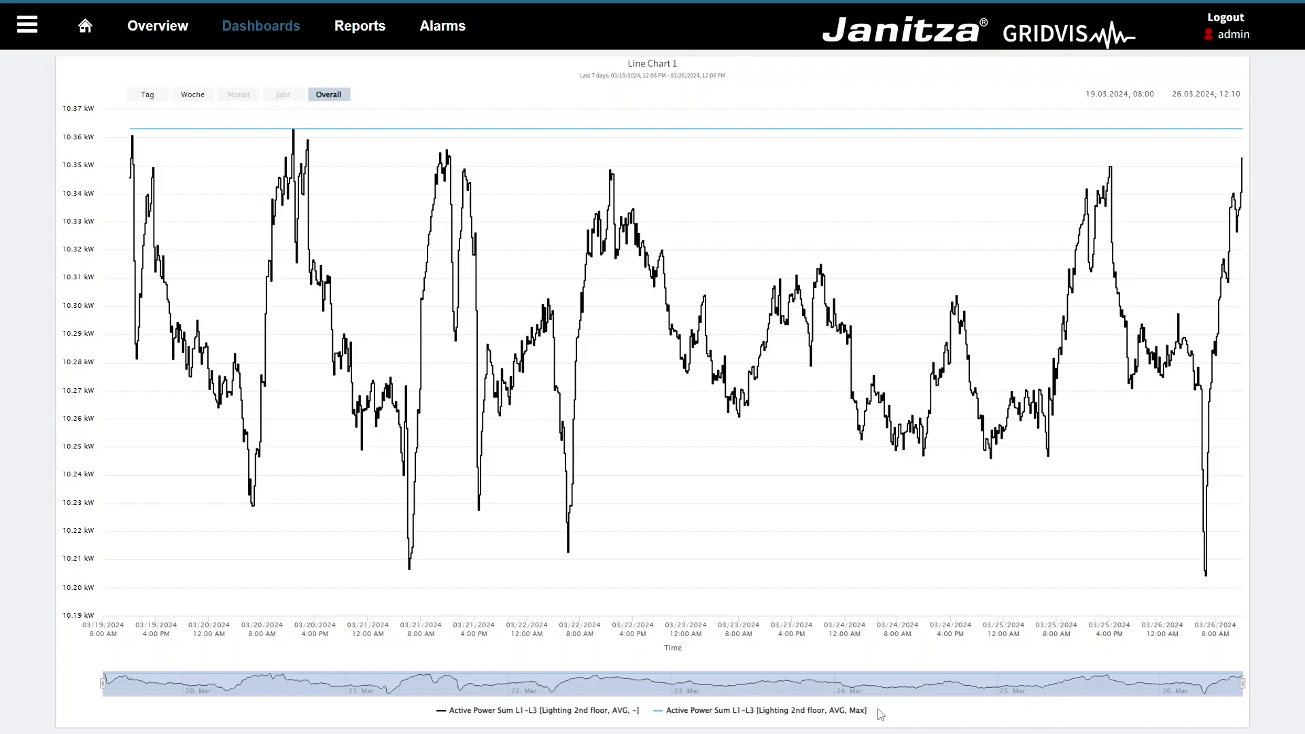
Step: Drag the navigator to about 22–24 Mar and zoom to one day (Tag)
drag(107, 683, 852, 672)
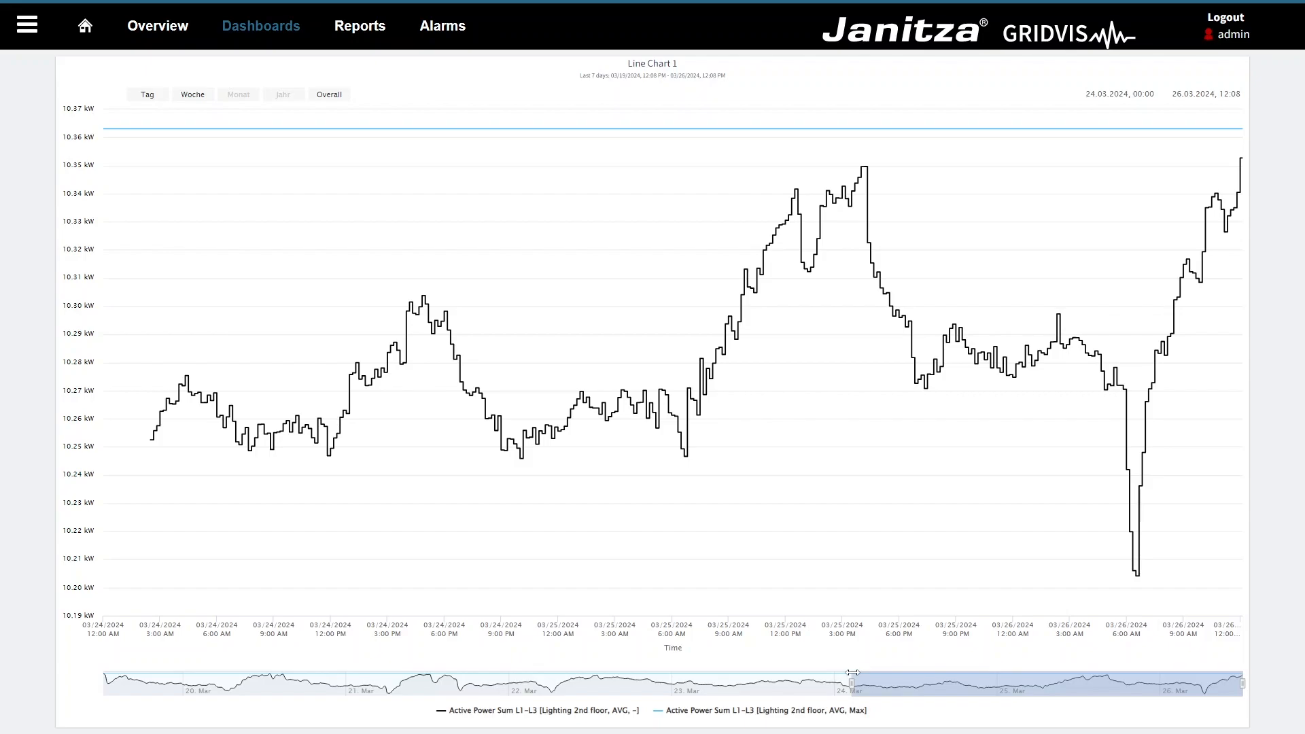
drag(904, 685, 533, 690)
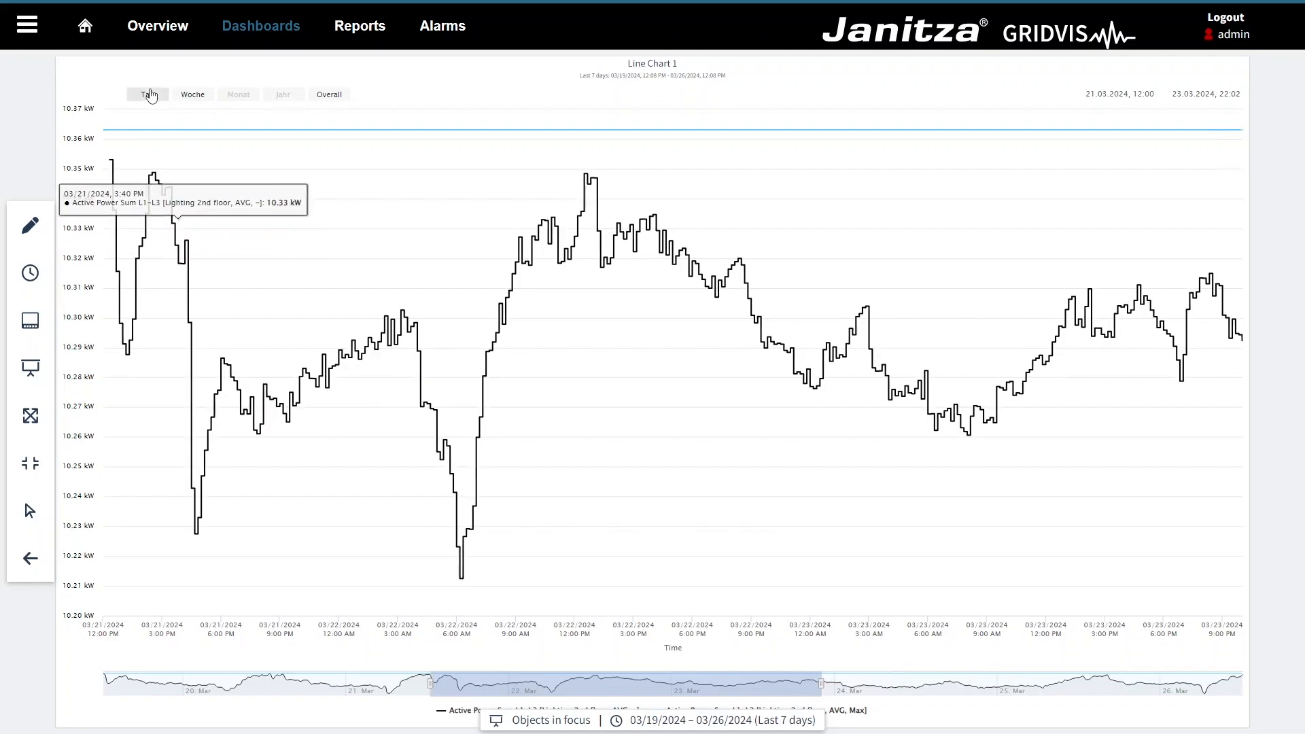
click(149, 94)
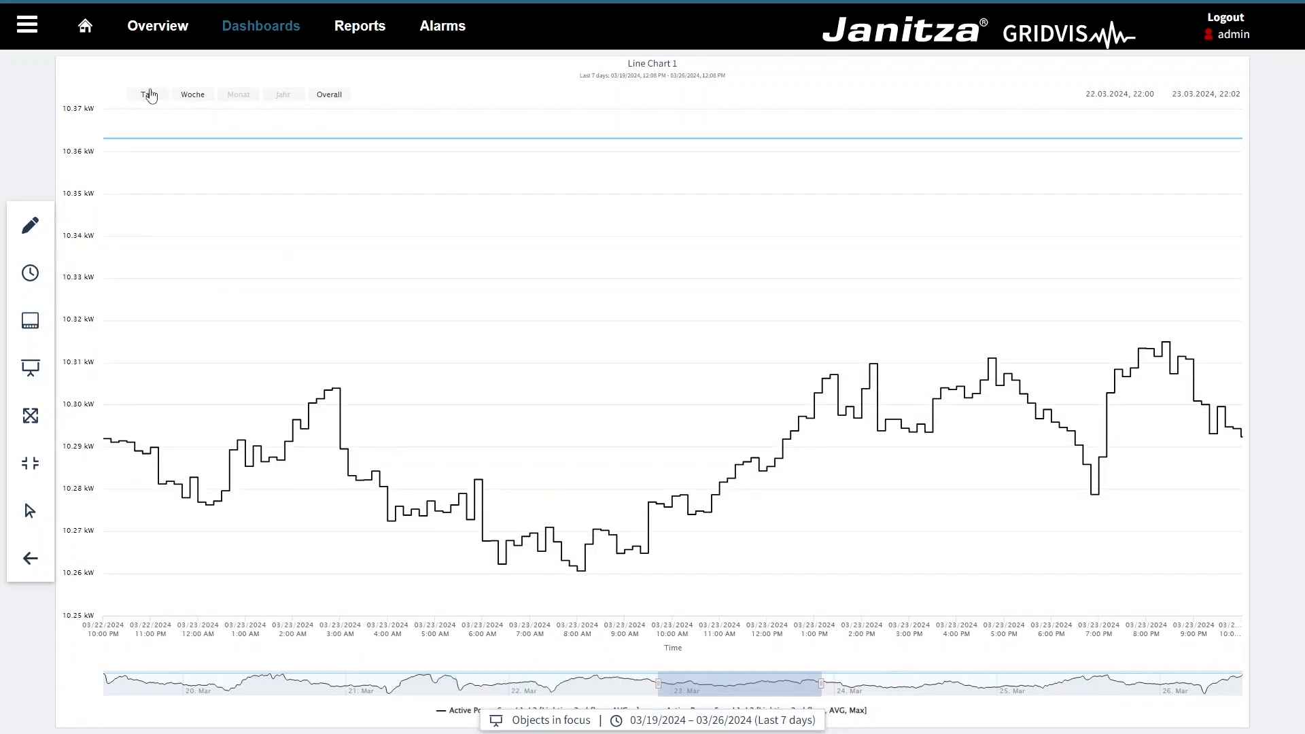